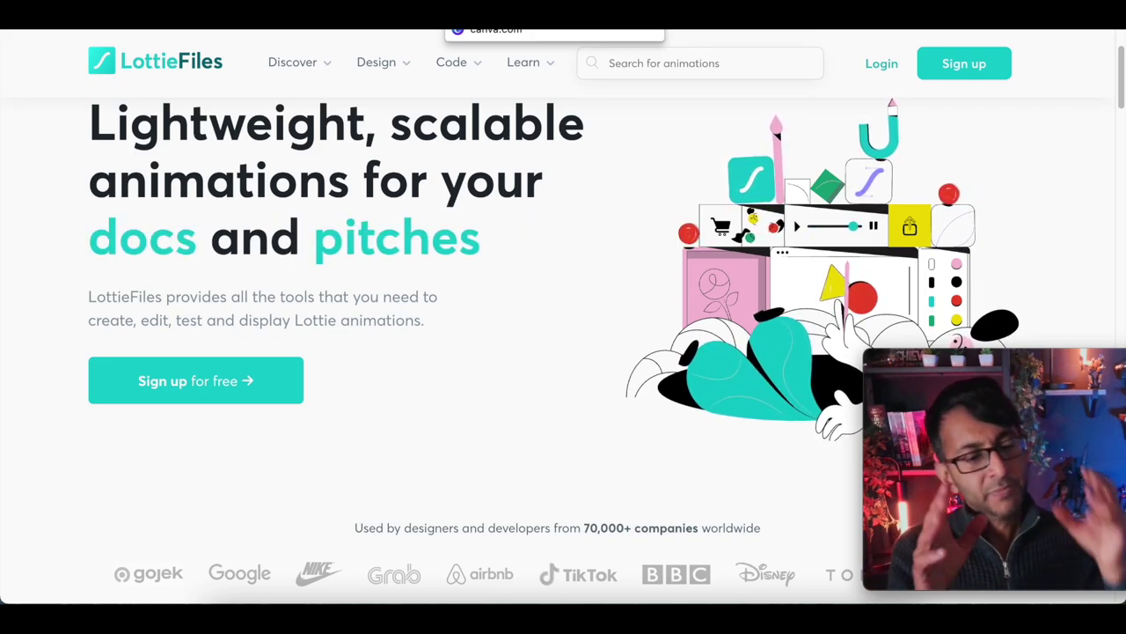
Browse LottieFiles' Featured free animations, such as the infinity loop and the Halloween scooter.
left_click(303, 76)
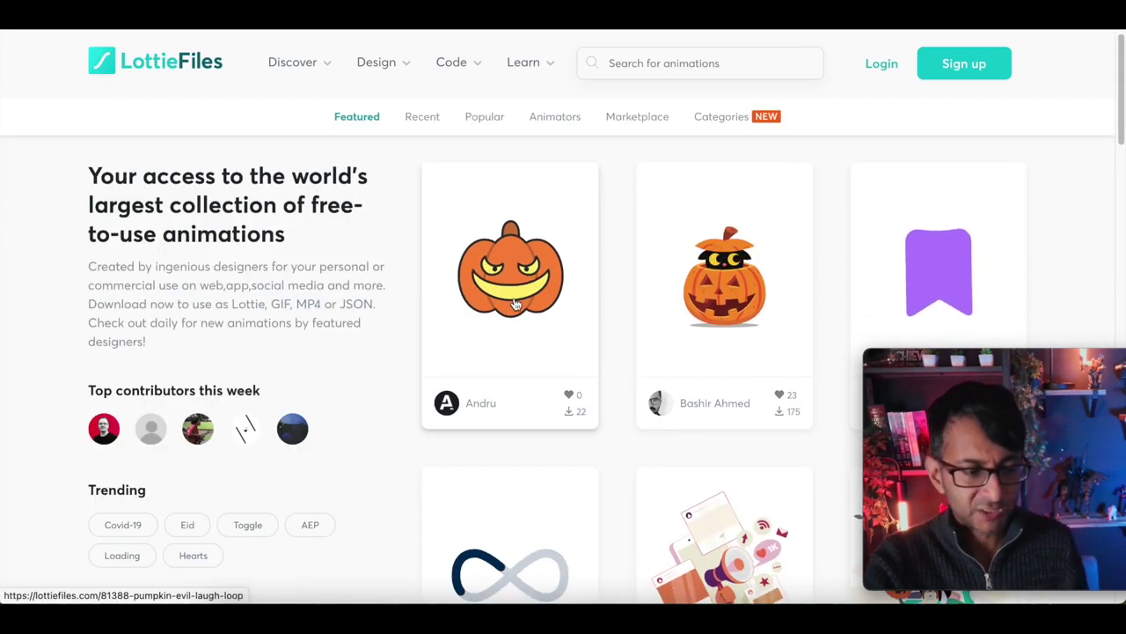
scroll(509, 314, "down", 3)
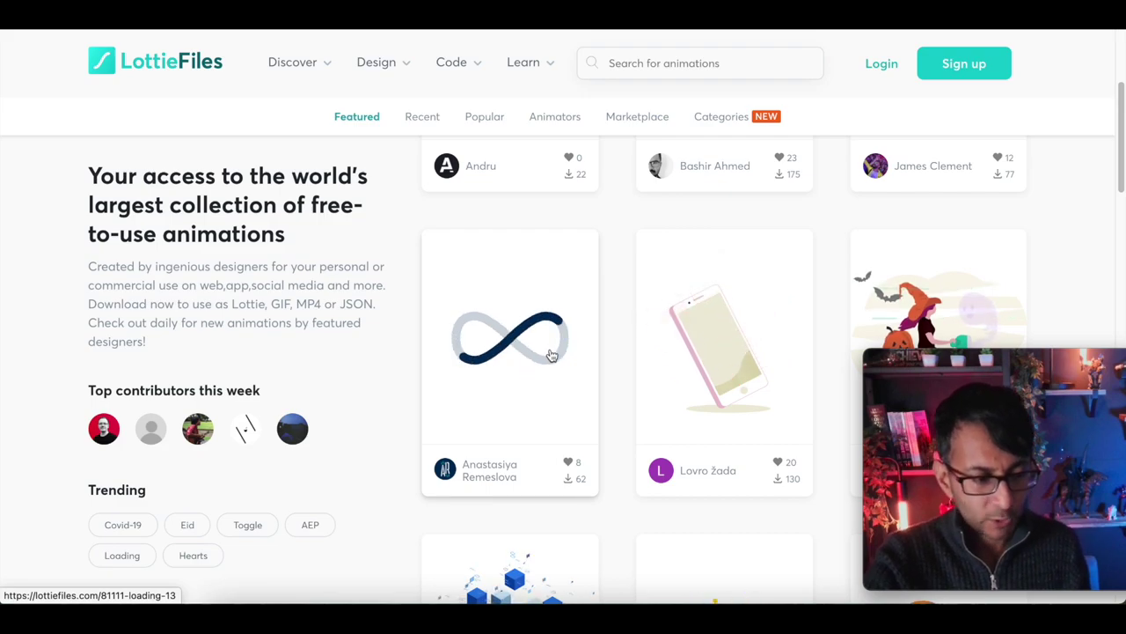
scroll(616, 361, "down", 1)
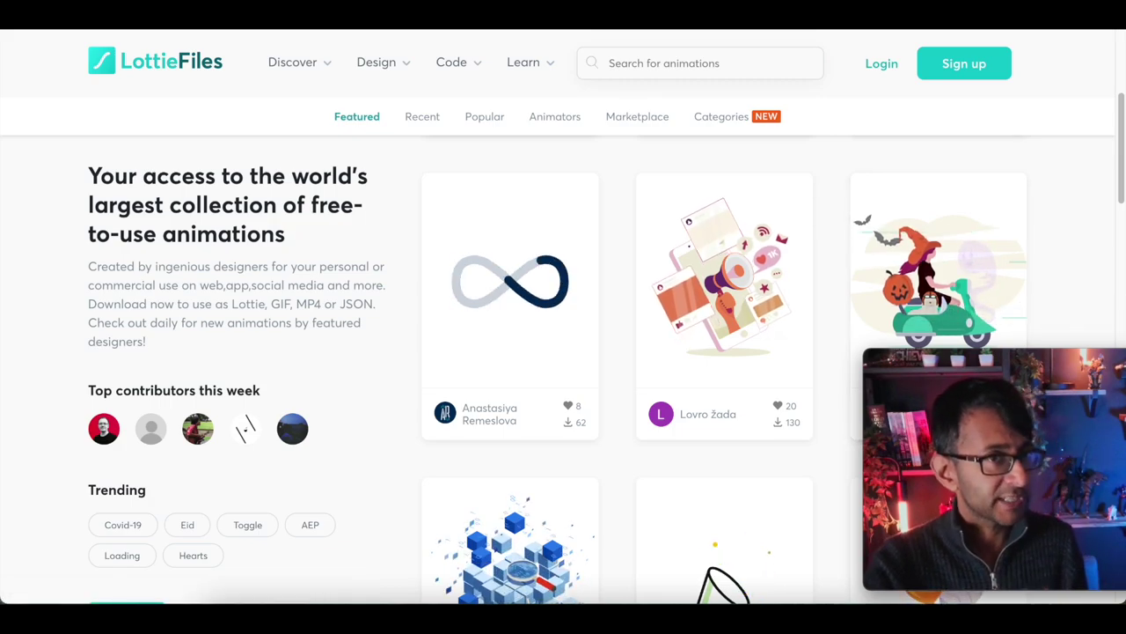
Switch to Canva and open the 'Animation' paintbrush-and-splash design in the editor.
key("ctrl+Tab")
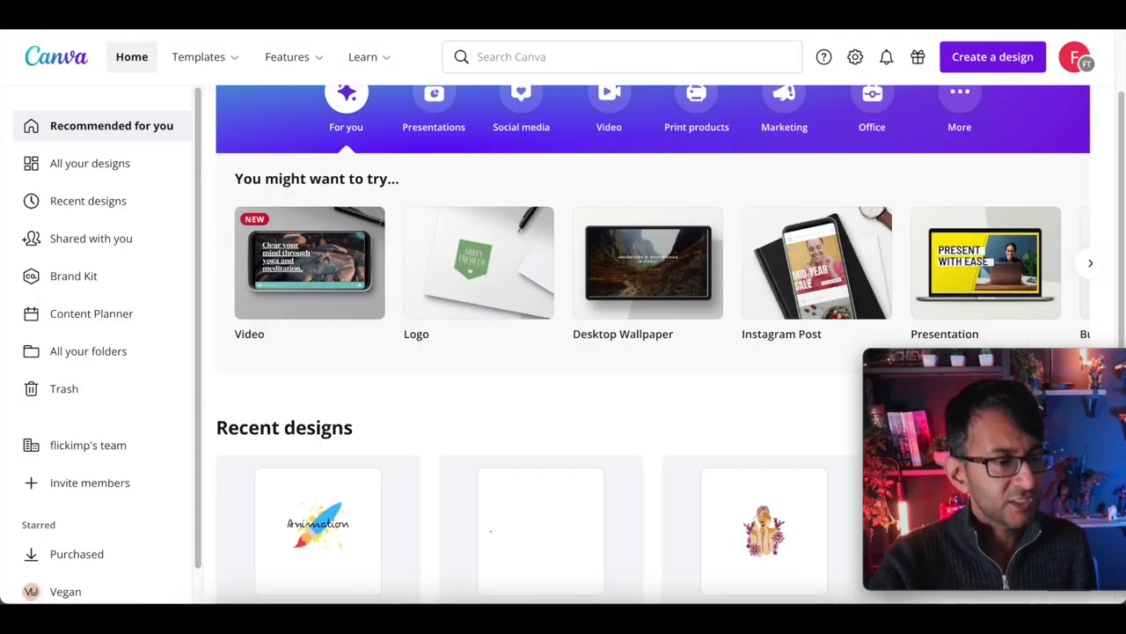
key("ctrl+Tab")
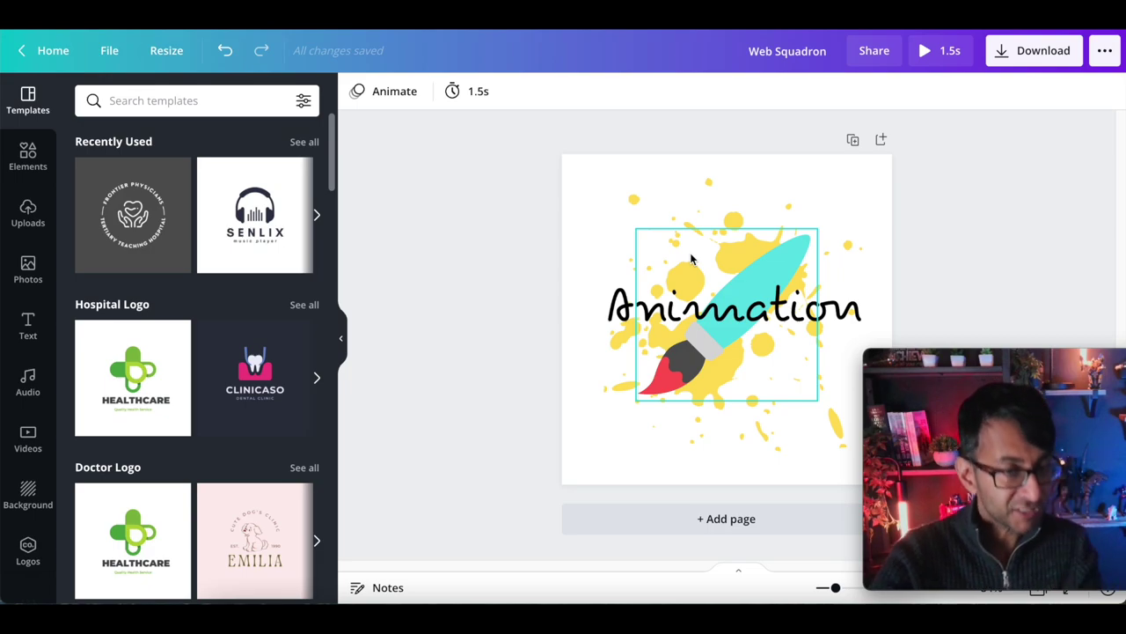
Spread the design out: 'Animation' text centred at top, splash lower left, paintbrush lower right.
left_click(674, 264)
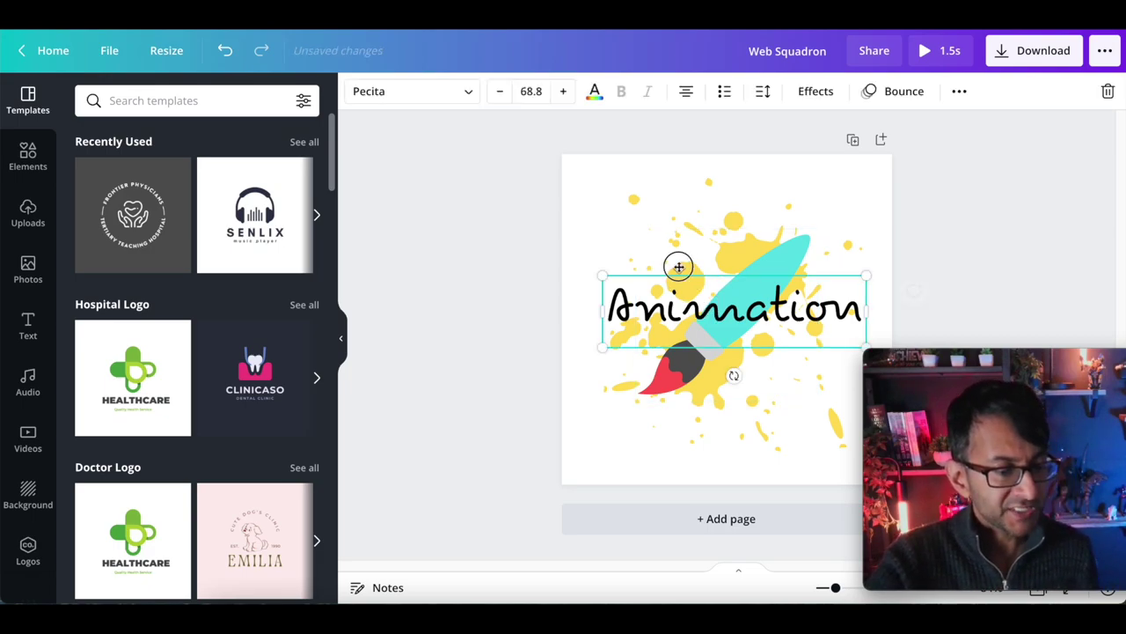
left_click_drag(674, 264, 626, 176)
left_click_drag(699, 329, 777, 396)
left_click_drag(661, 329, 624, 362)
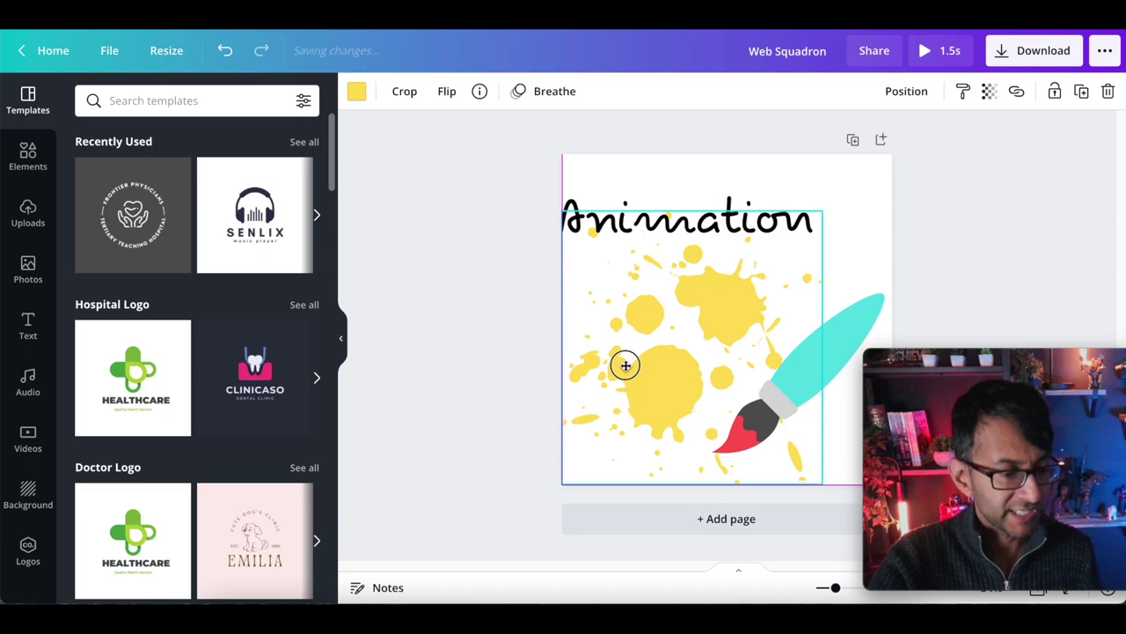
left_click(801, 380)
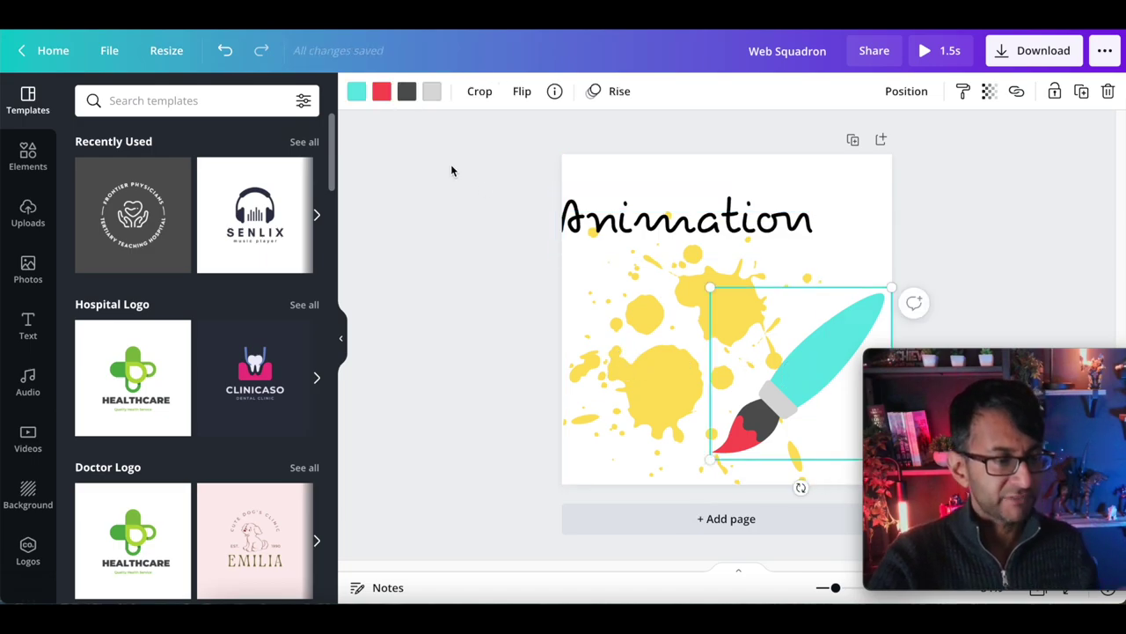
left_click(683, 218)
left_click_drag(683, 218, 753, 214)
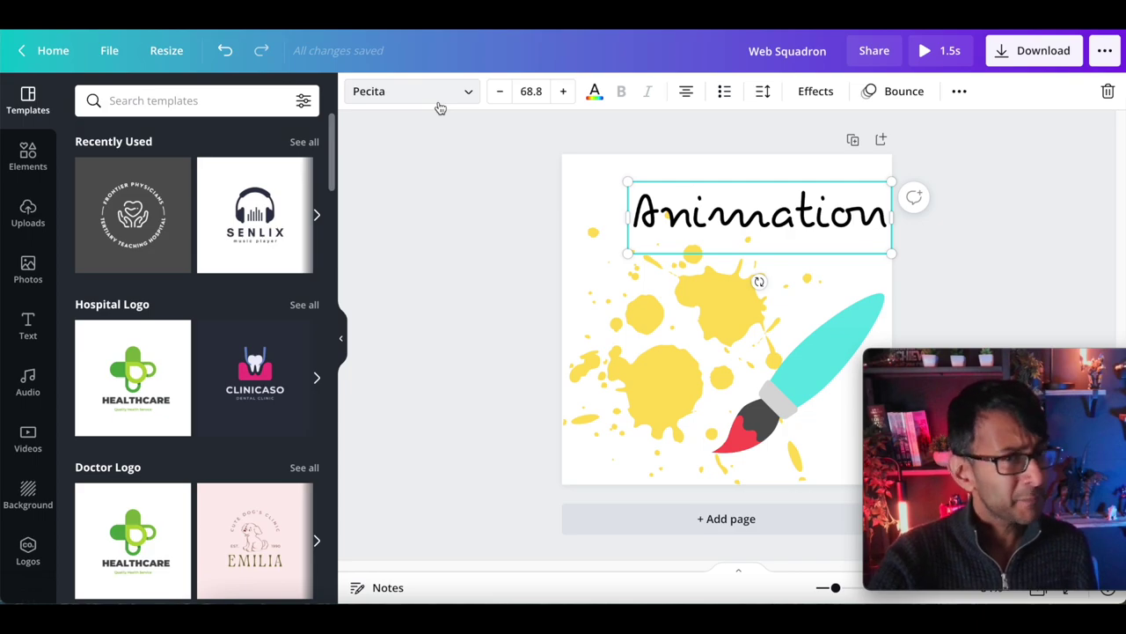
left_click_drag(747, 211, 697, 241)
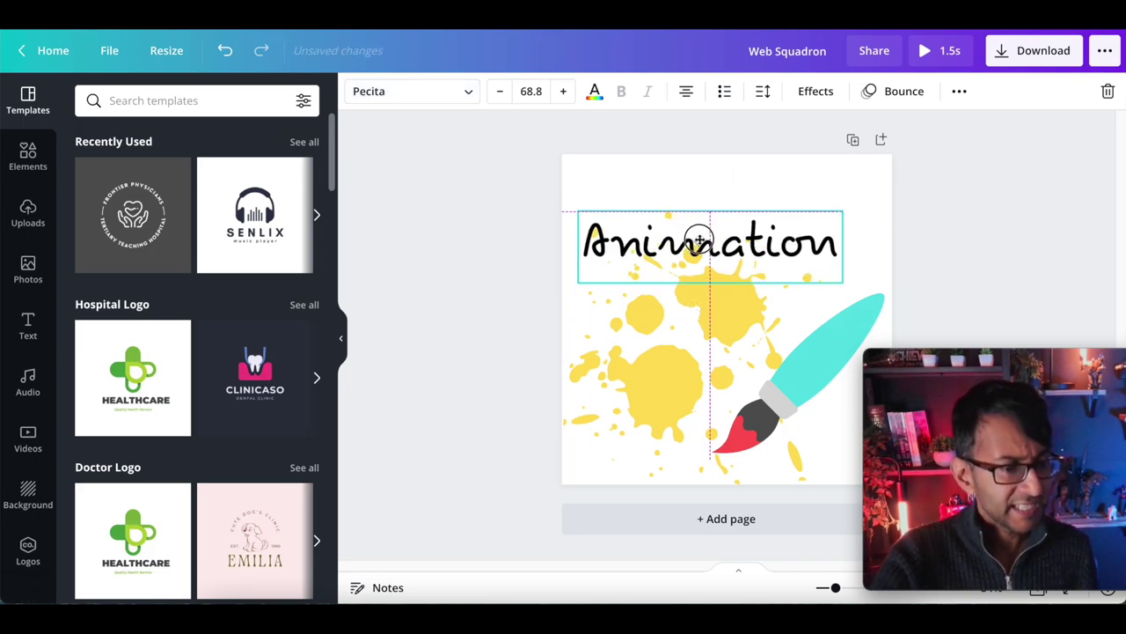
Try the Ascend animation on the 'Animation' text, then settle on Bounce.
left_click(884, 98)
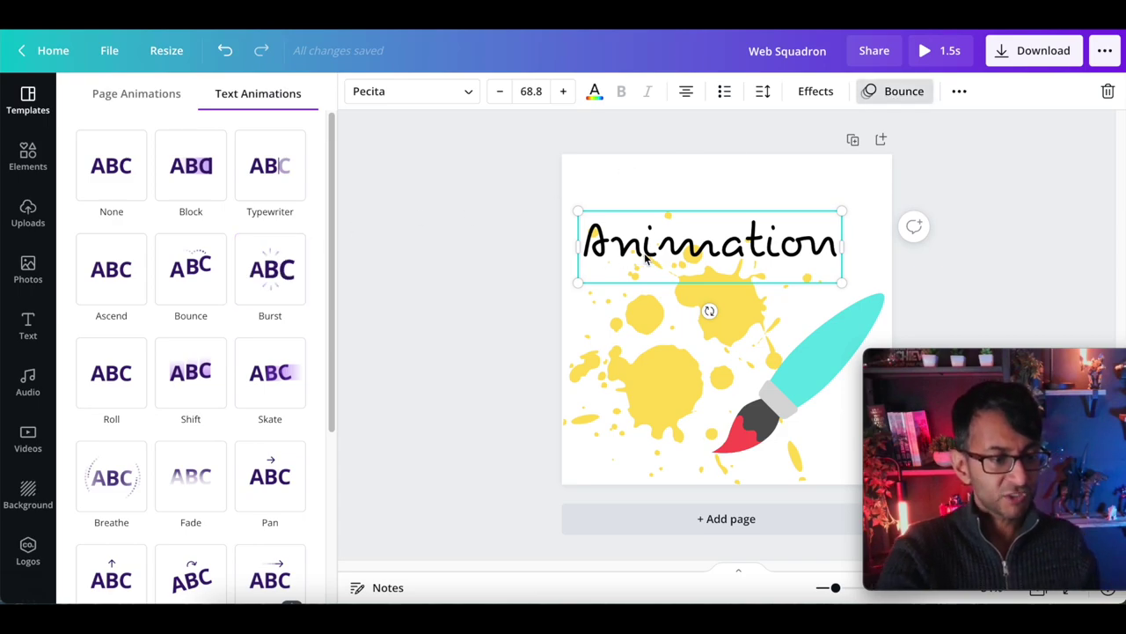
left_click(110, 270)
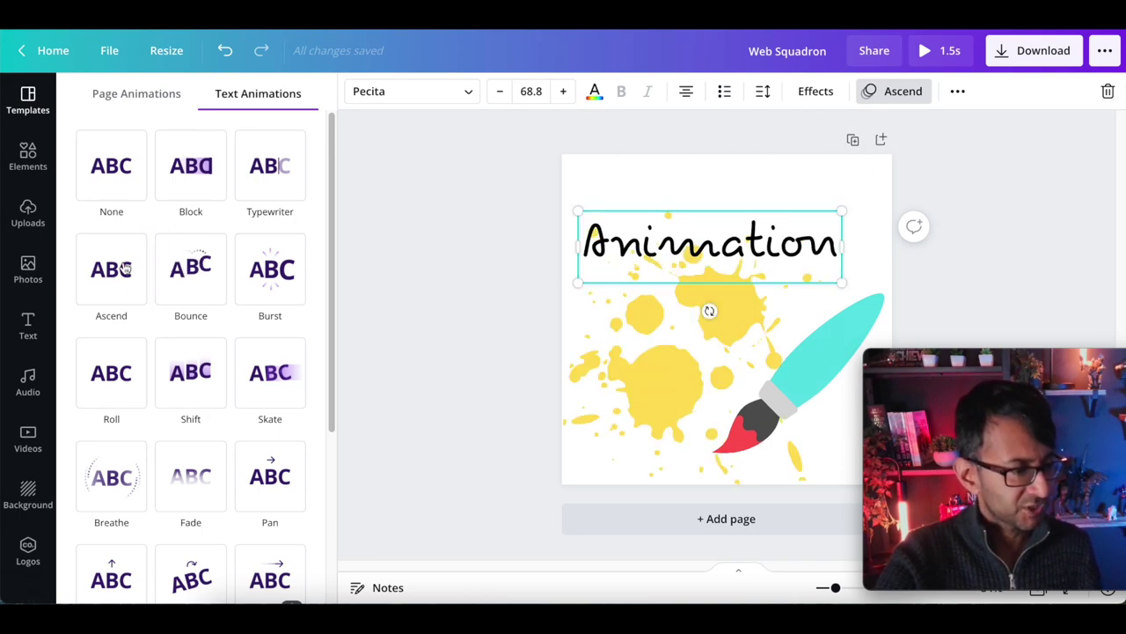
left_click(177, 291)
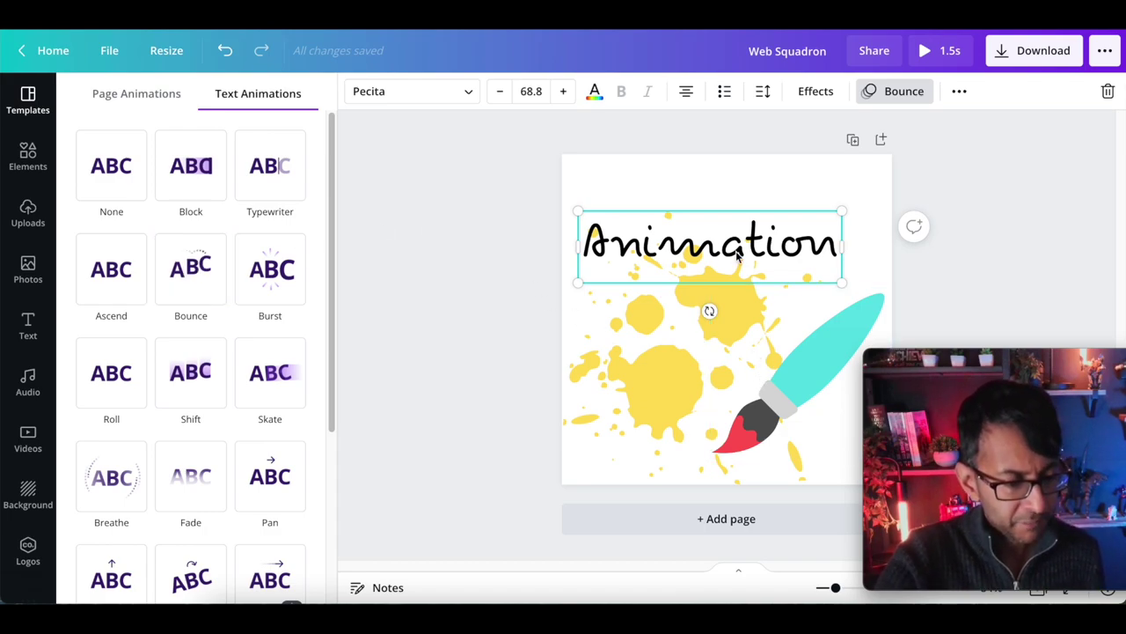
Drag the text, paintbrush and splash back together into one central composition.
mouse_move(709, 264)
left_mouse_down()
mouse_move(742, 317)
mouse_move(727, 319)
left_mouse_up()
left_click_drag(795, 379, 715, 306)
left_click_drag(620, 440, 643, 419)
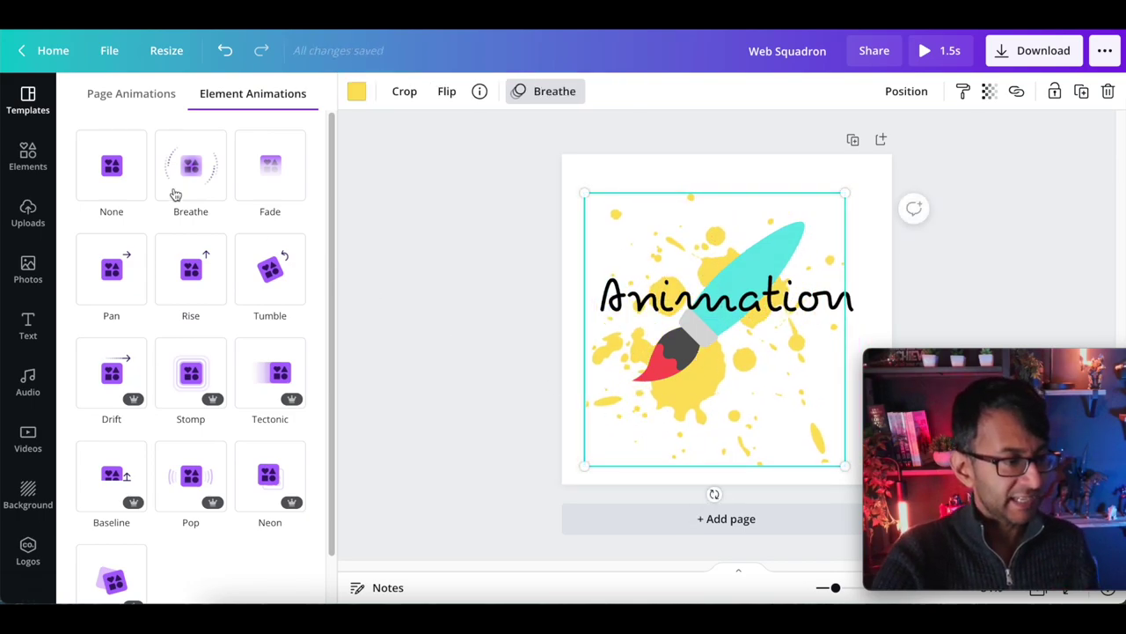
Nudge the splash, then move the brush and text down together to centre everything.
left_click(31, 160)
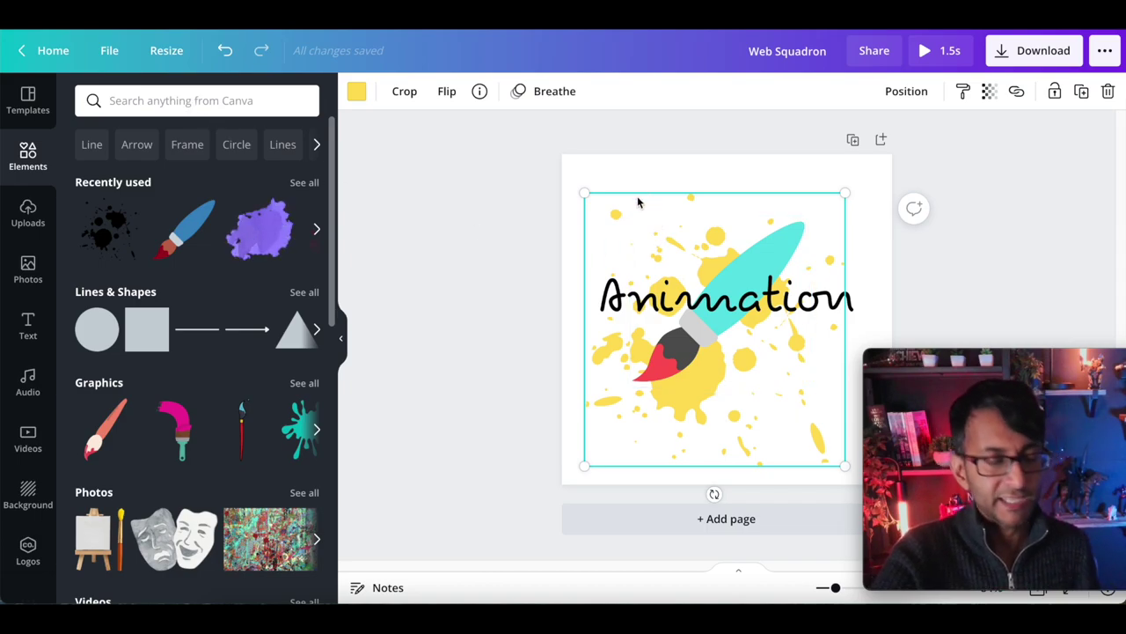
left_click_drag(630, 207, 643, 191)
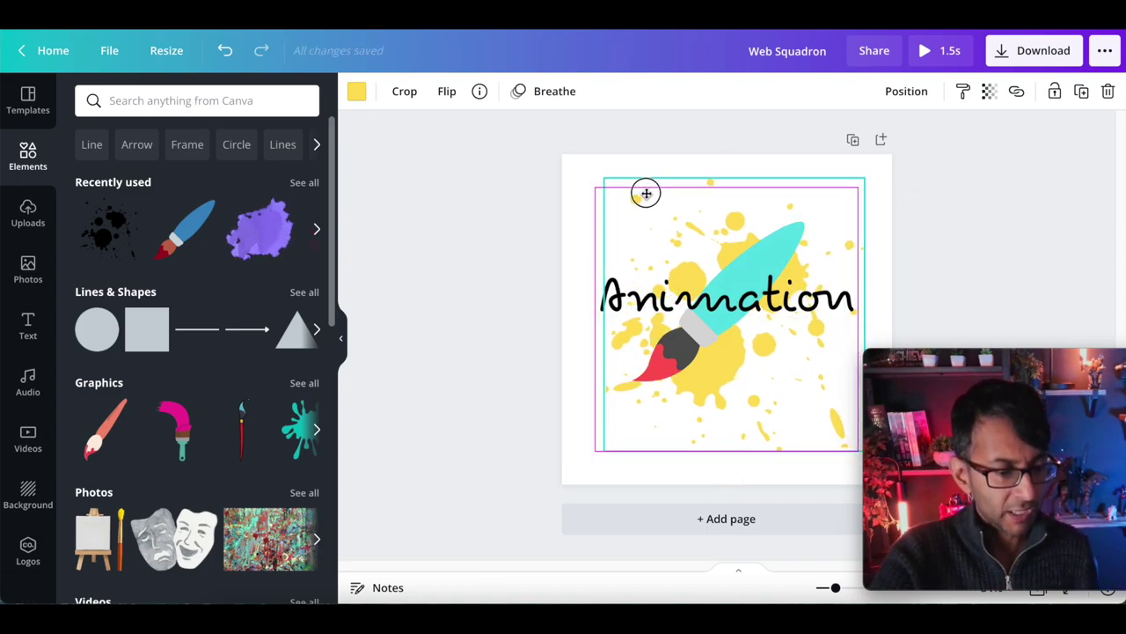
left_click(700, 321)
left_click(704, 318, "shift")
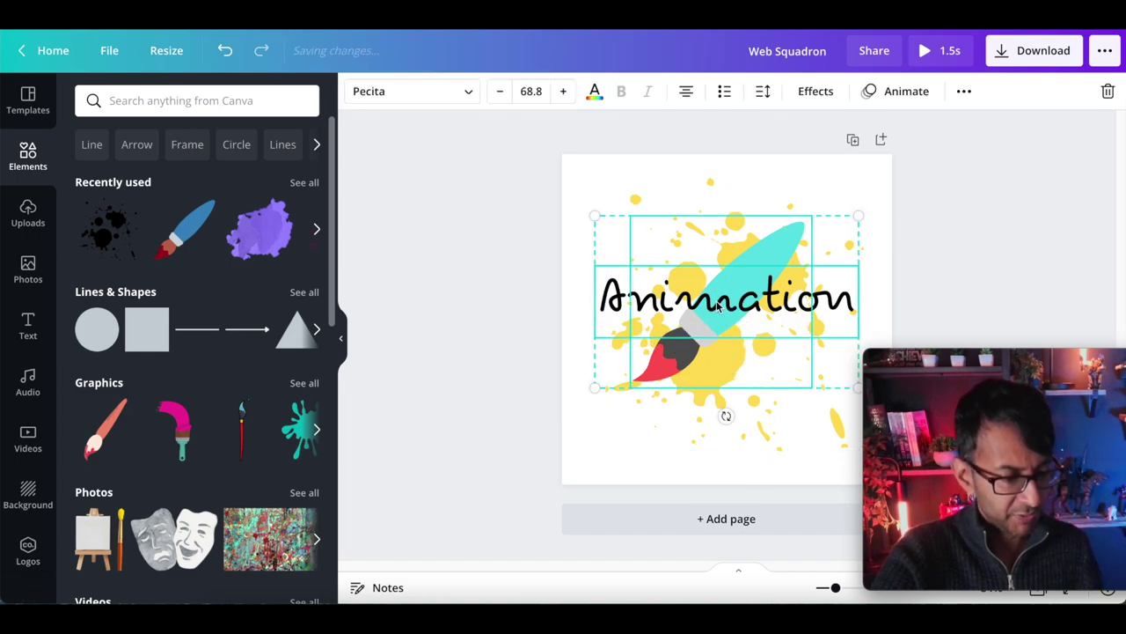
left_click_drag(704, 319, 704, 331)
left_click(651, 413)
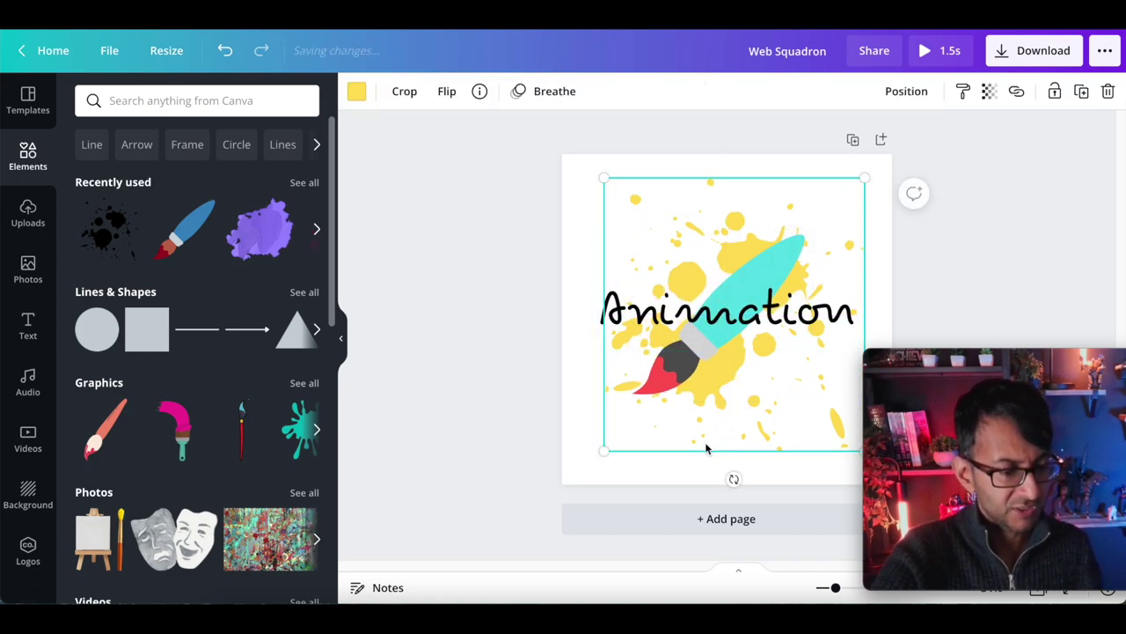
mouse_move(706, 447)
left_mouse_down()
mouse_move(679, 443)
mouse_move(690, 447)
left_mouse_up()
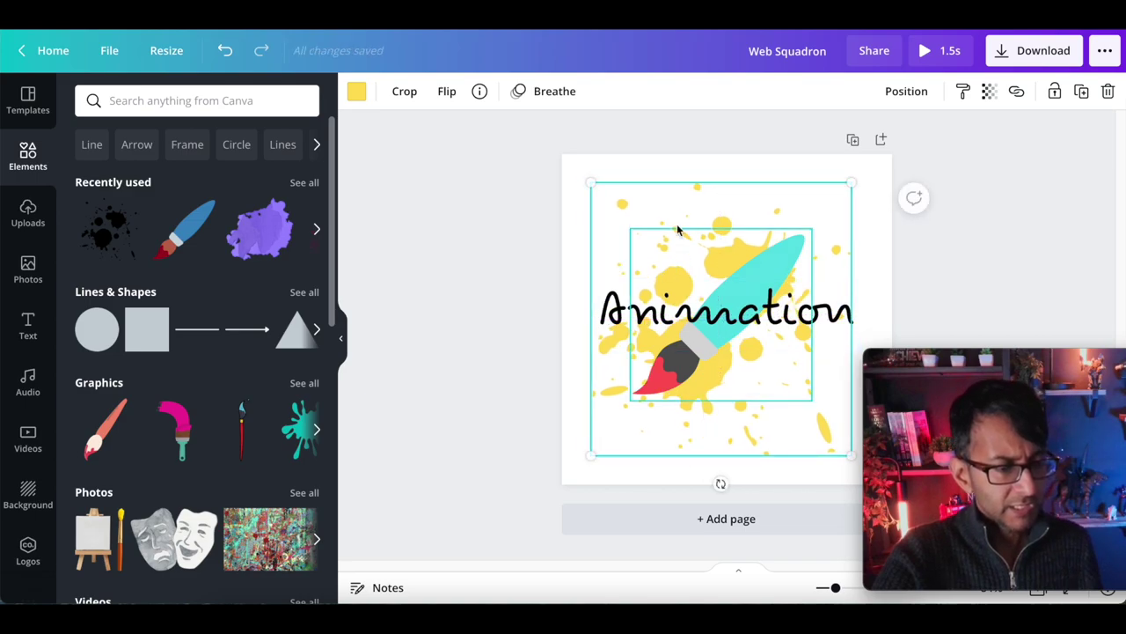
Try None, Fade, Rise and Tumble on the yellow splash, then keep Breathe.
left_click(560, 97)
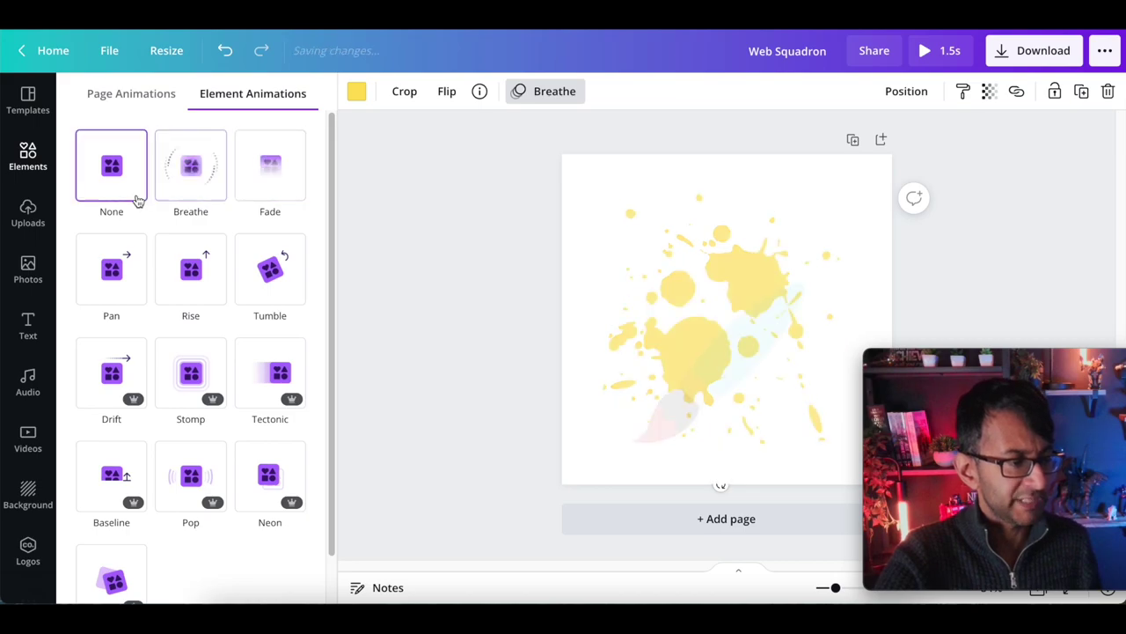
left_click(118, 184)
left_click(269, 170)
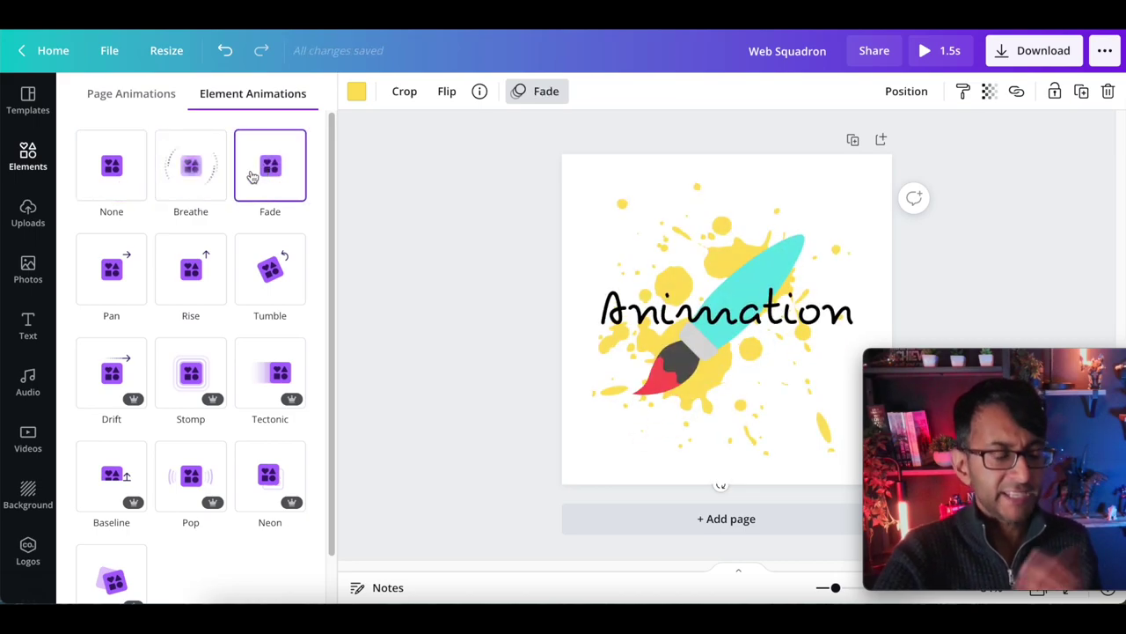
left_click(190, 268)
left_click(267, 286)
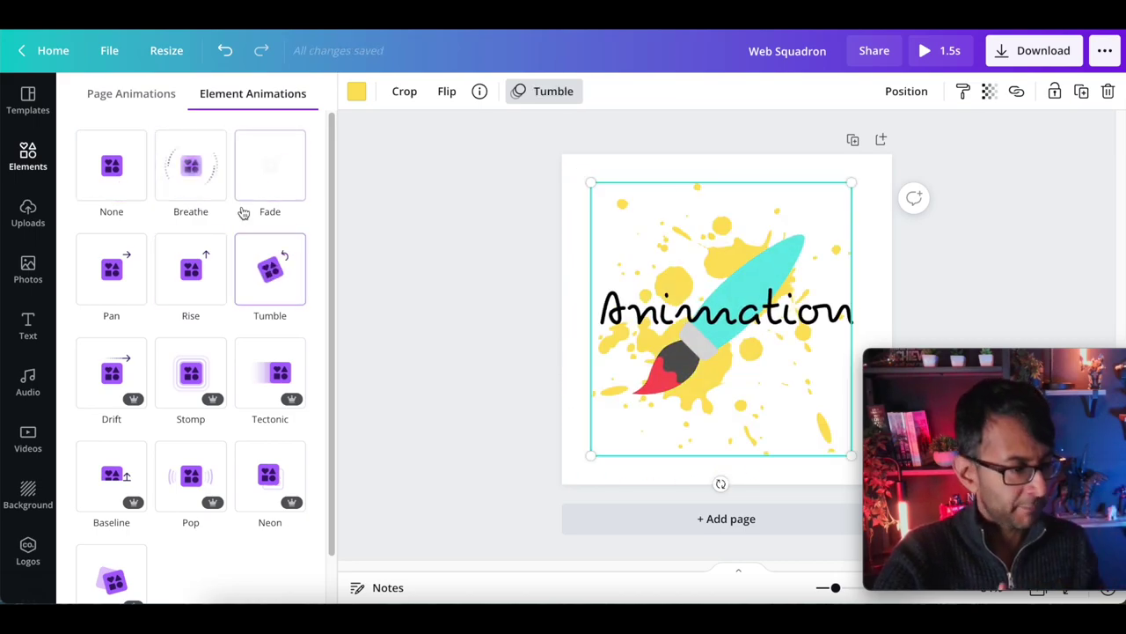
left_click(215, 182)
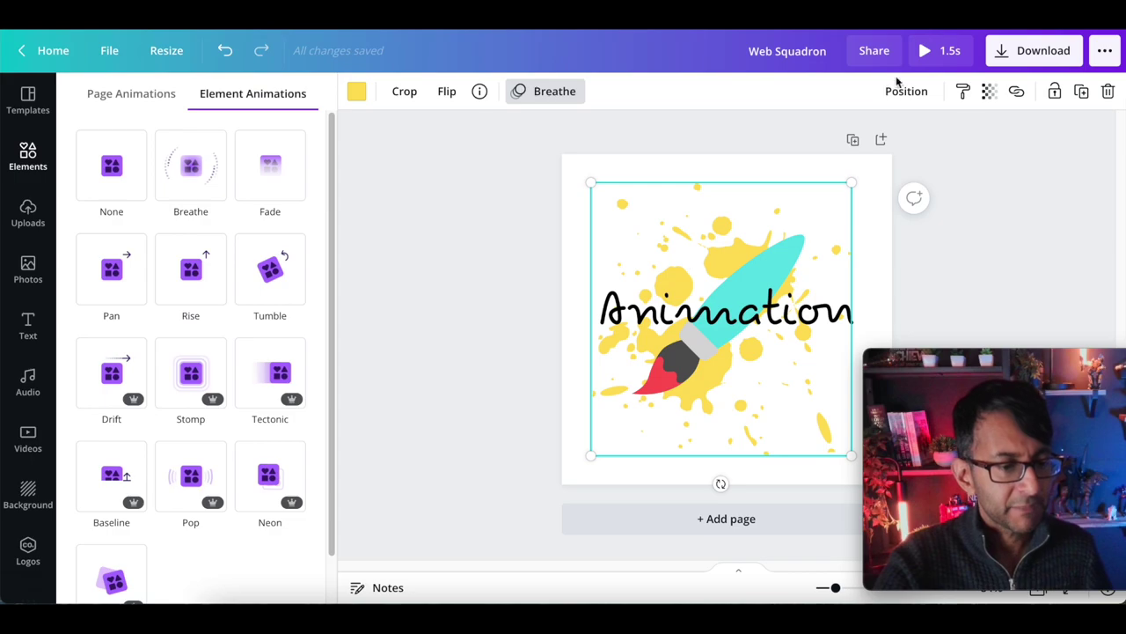
Preview the 1.5s animation full-screen twice, closing the animations panel in between.
left_click(924, 51)
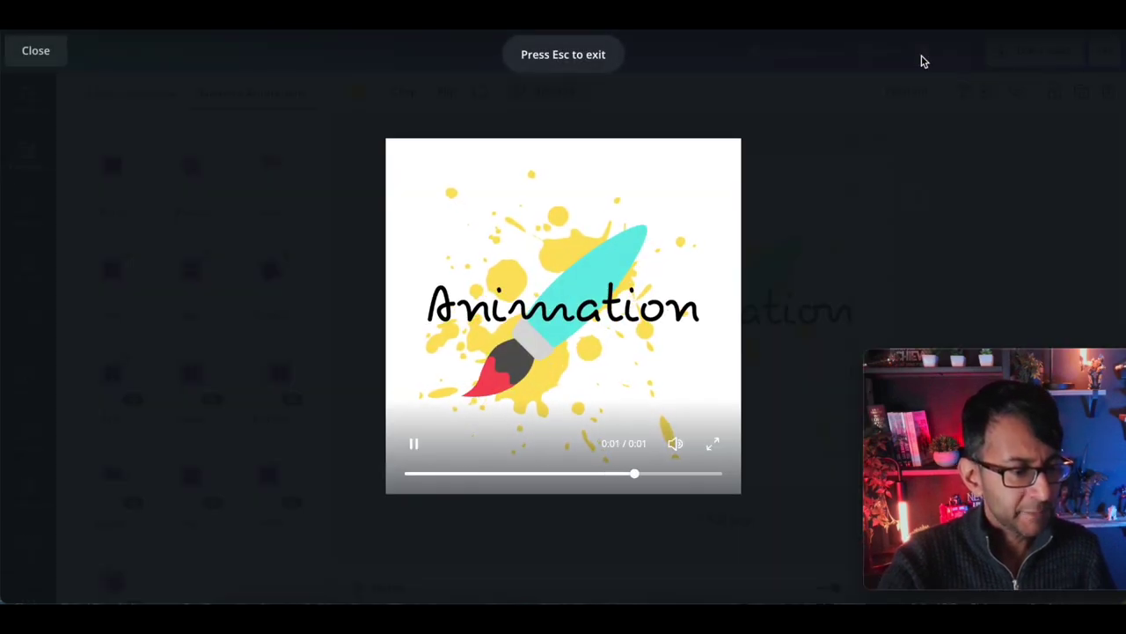
left_click(44, 55)
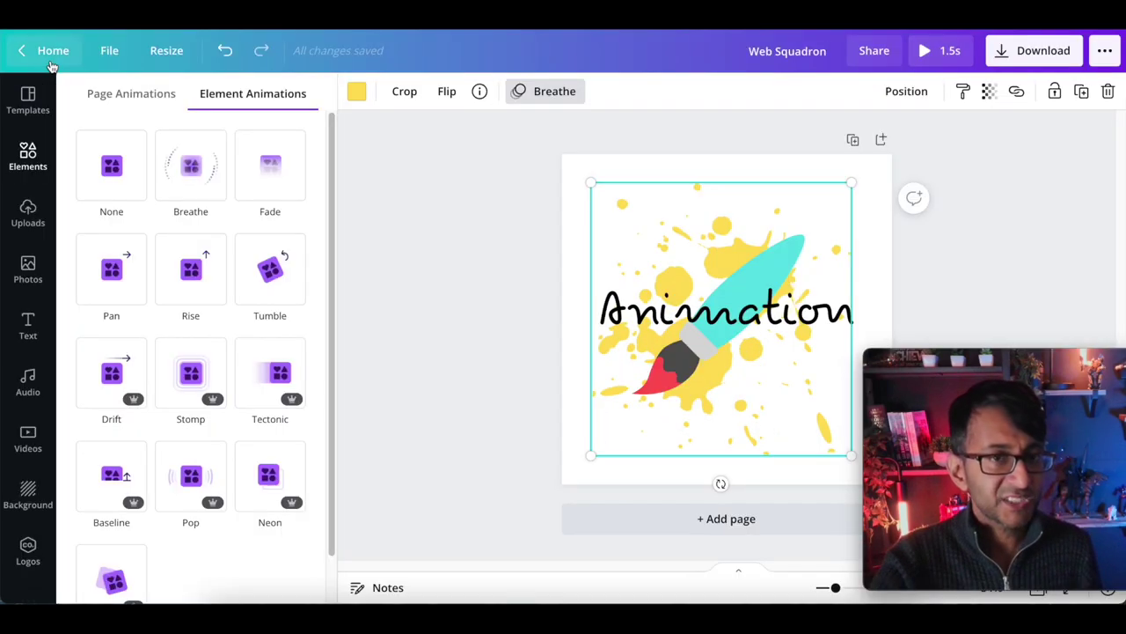
left_click(736, 114)
left_click(939, 50)
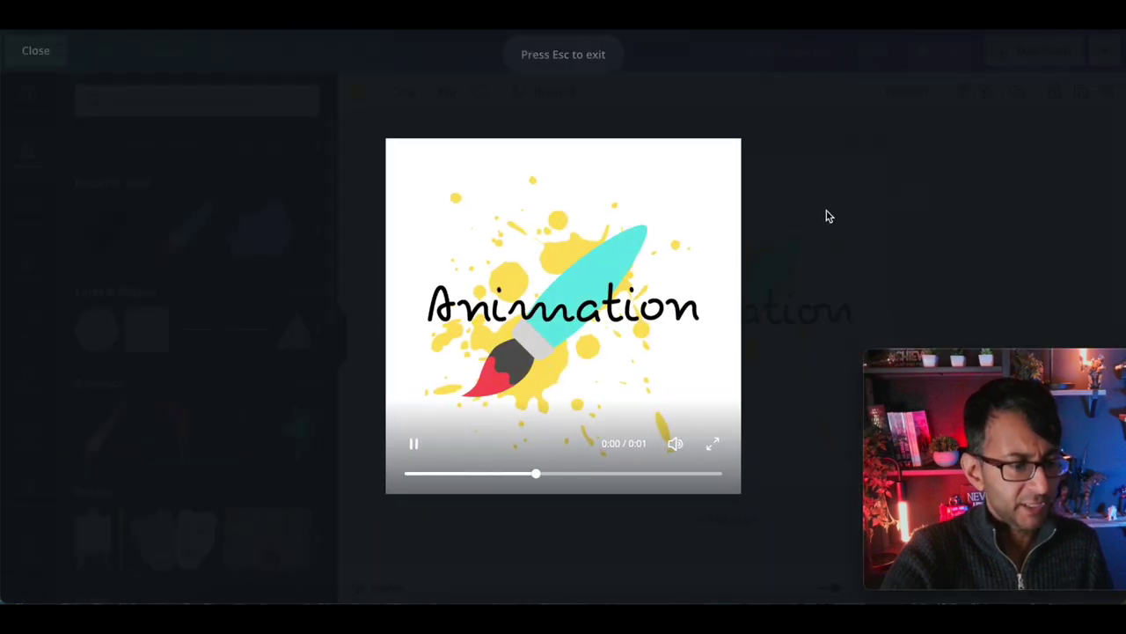
key("Escape")
left_click(915, 268)
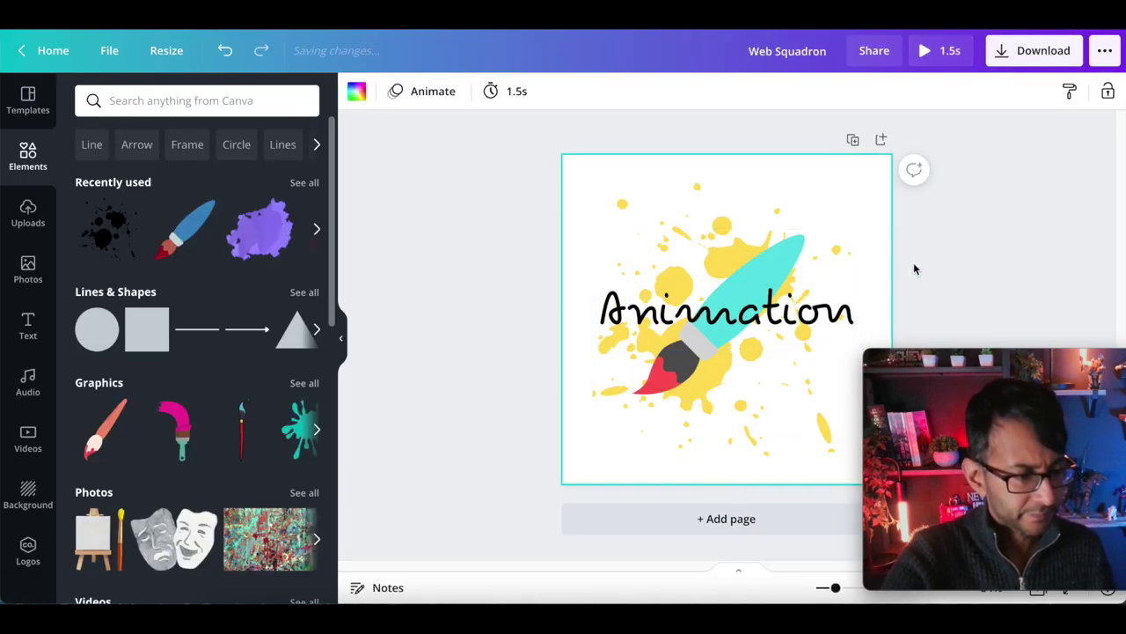
left_click(505, 219)
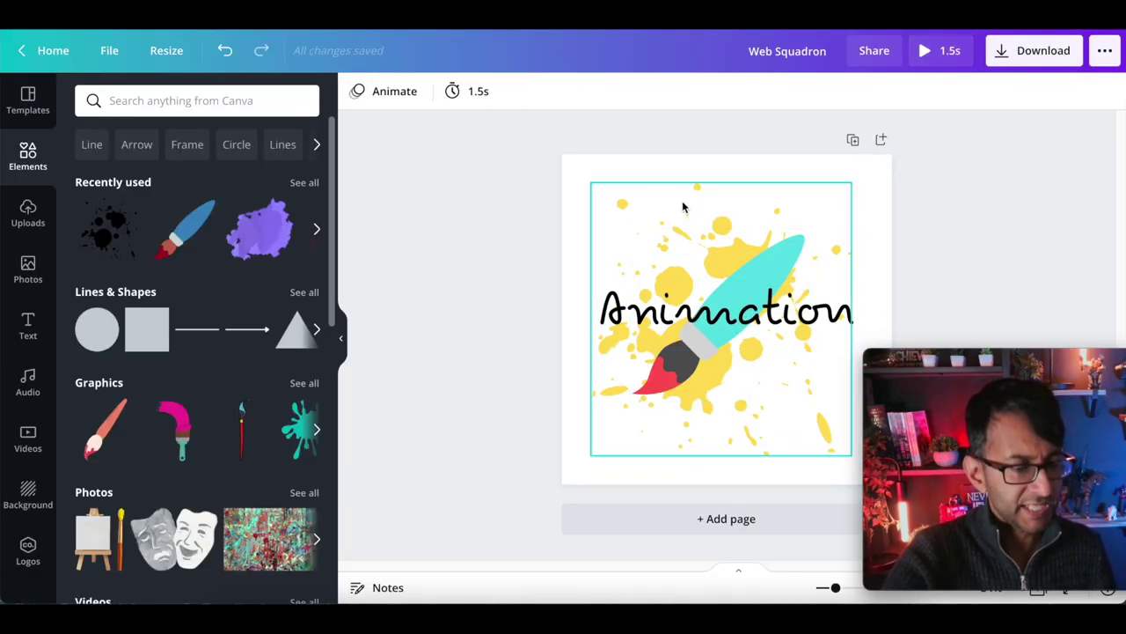
left_click(673, 170)
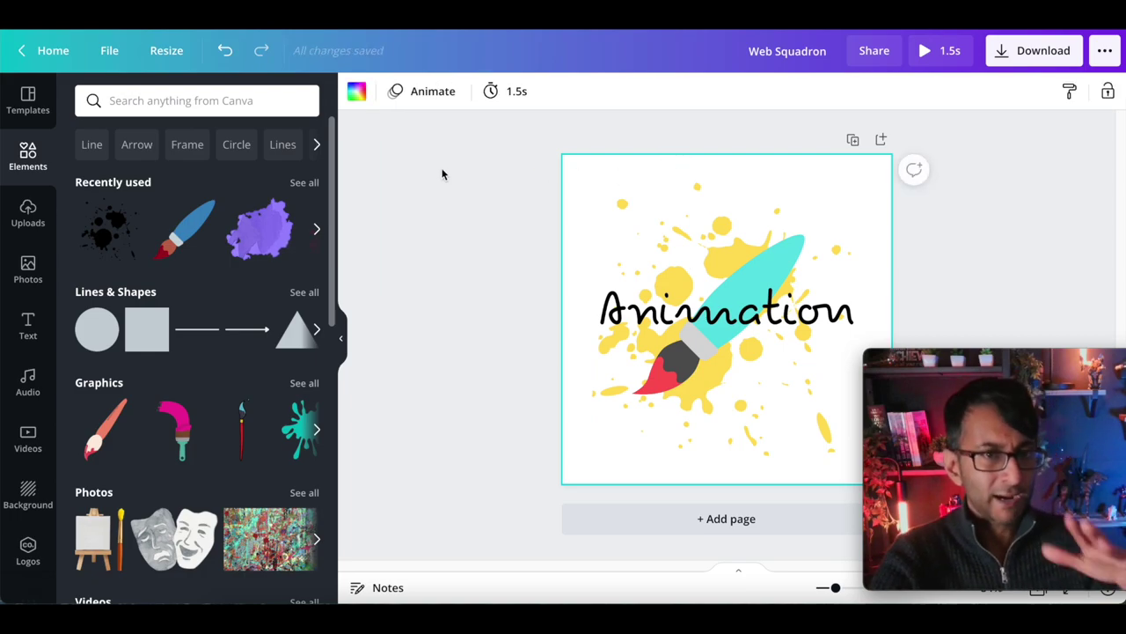
left_click(500, 99)
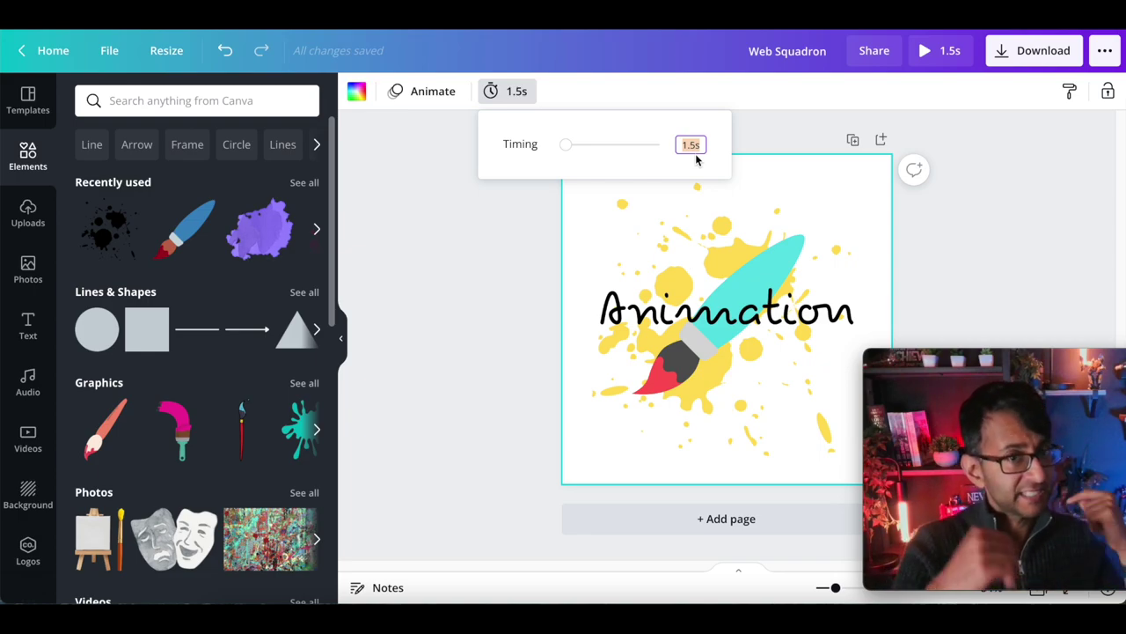
left_click(979, 254)
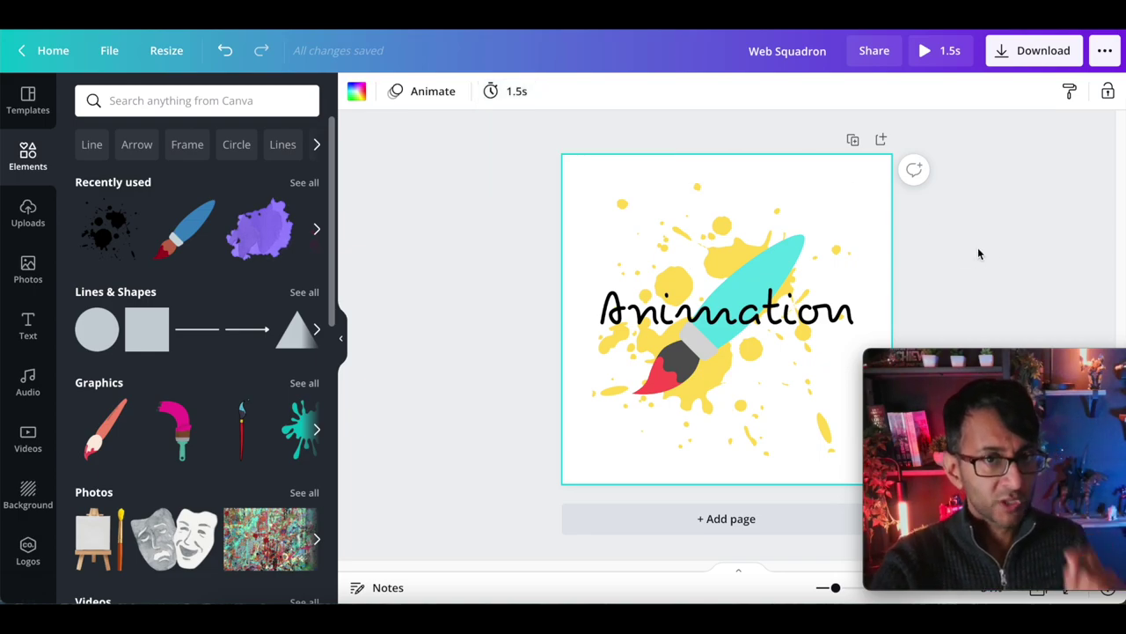
left_click(513, 91)
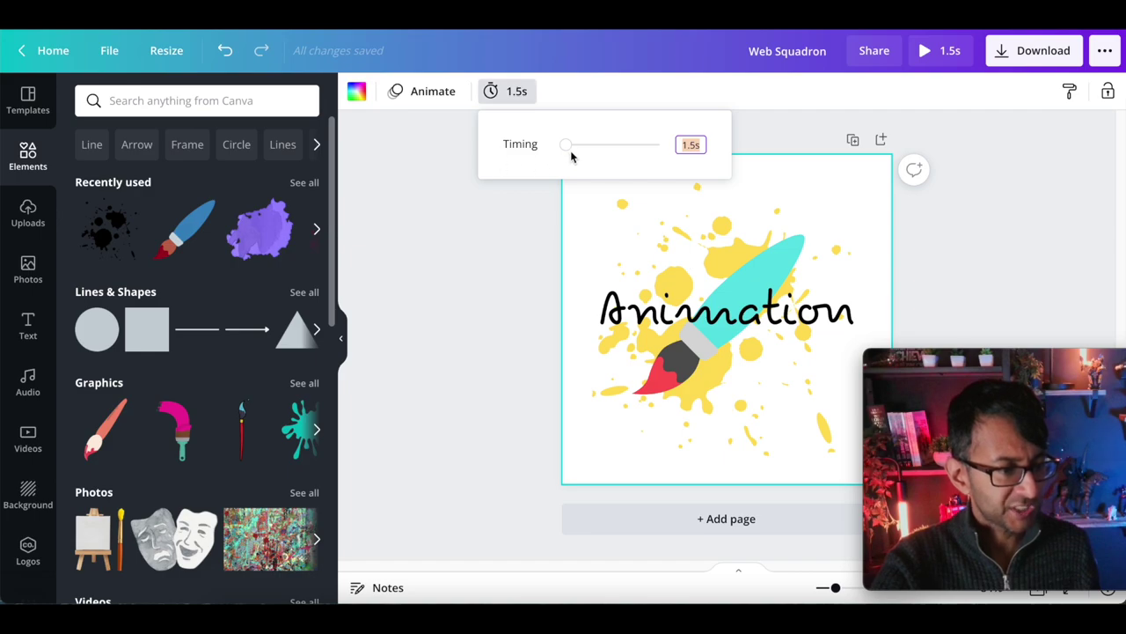
mouse_move(570, 148)
left_mouse_down()
mouse_move(616, 148)
mouse_move(568, 145)
left_mouse_up()
left_click(691, 144)
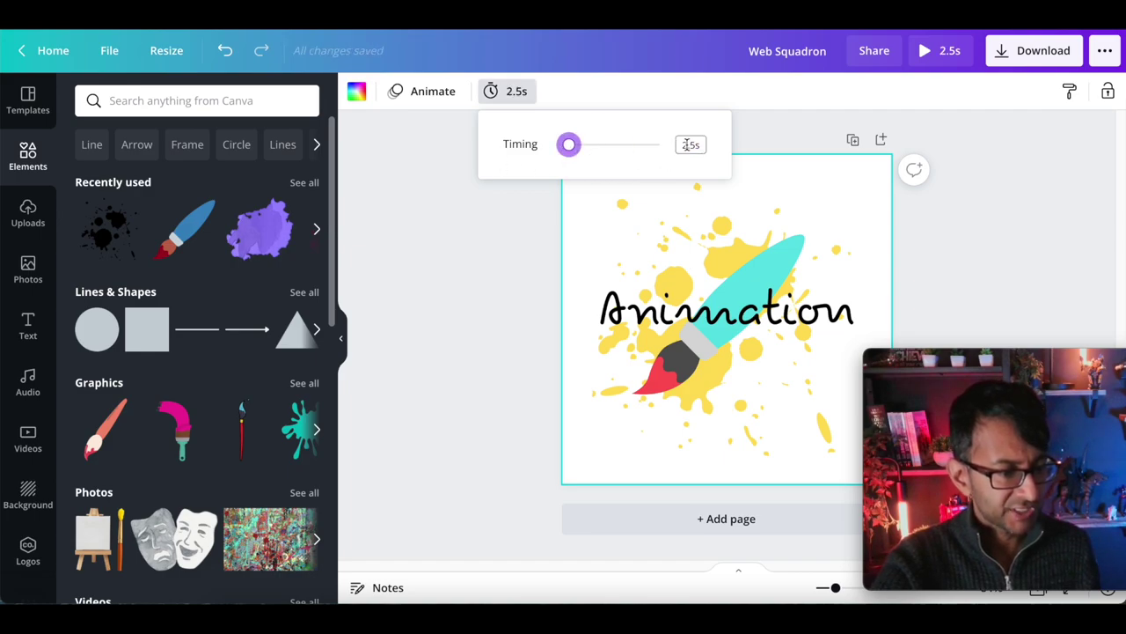
left_click(973, 216)
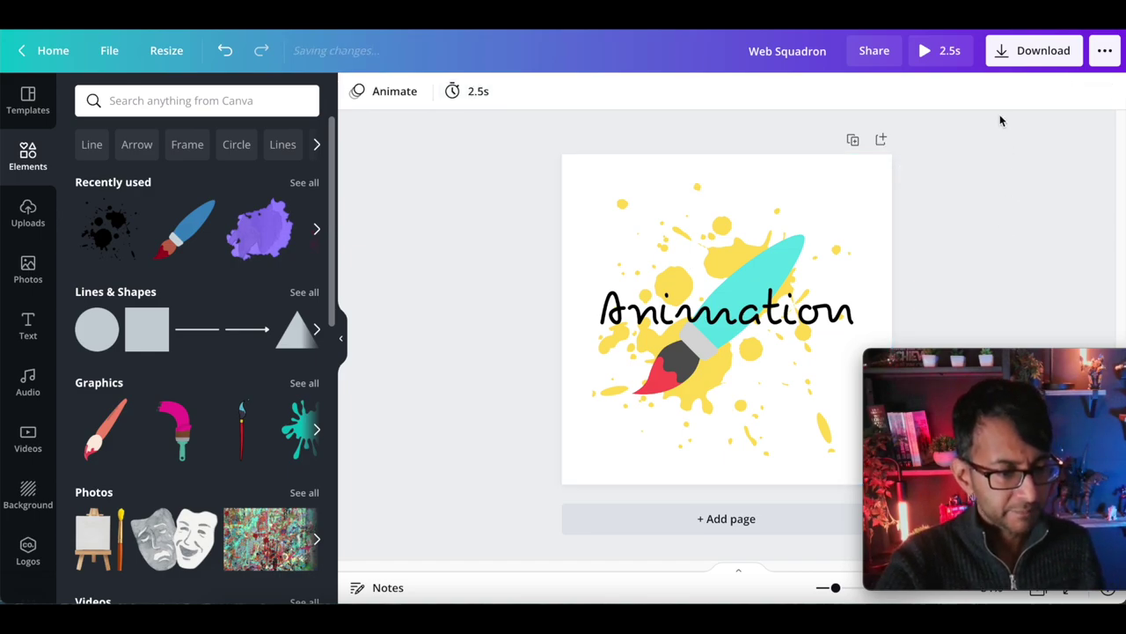
left_click(470, 92)
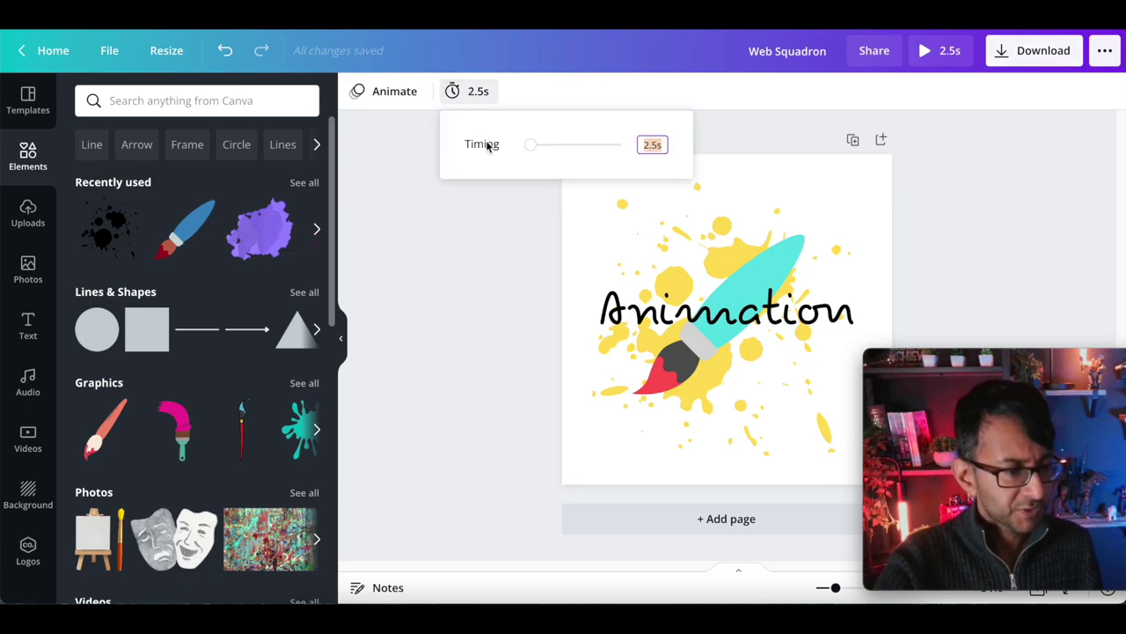
left_click(649, 145)
type("1.5")
key("Return")
left_click(1025, 225)
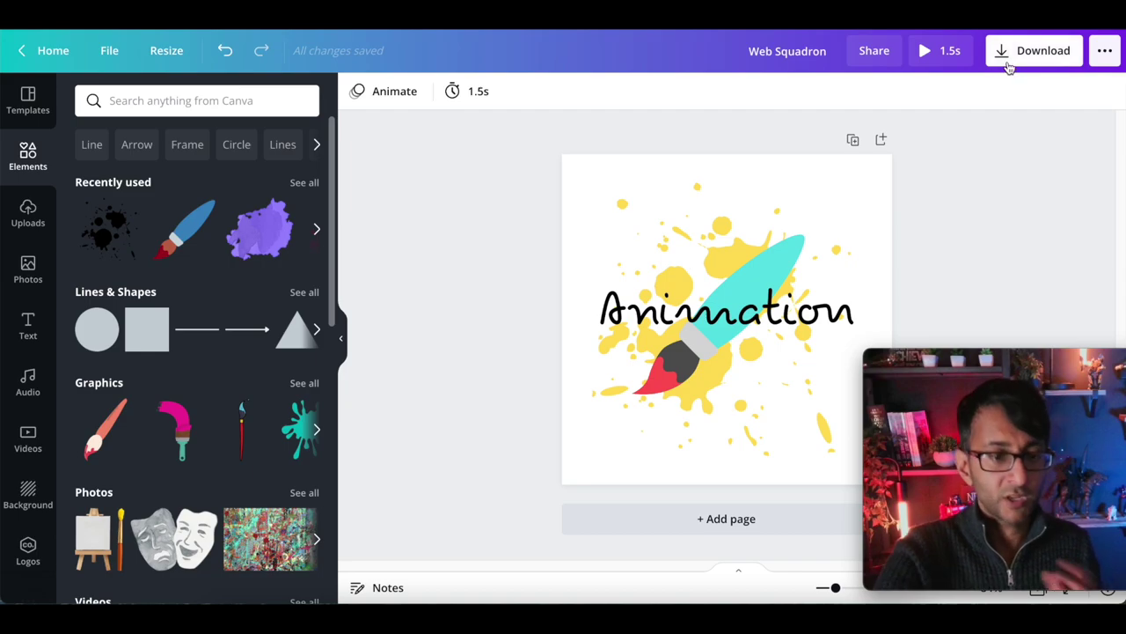
Download the design as an MP4 Video file and dismiss the browser downloads panel.
left_click(1008, 66)
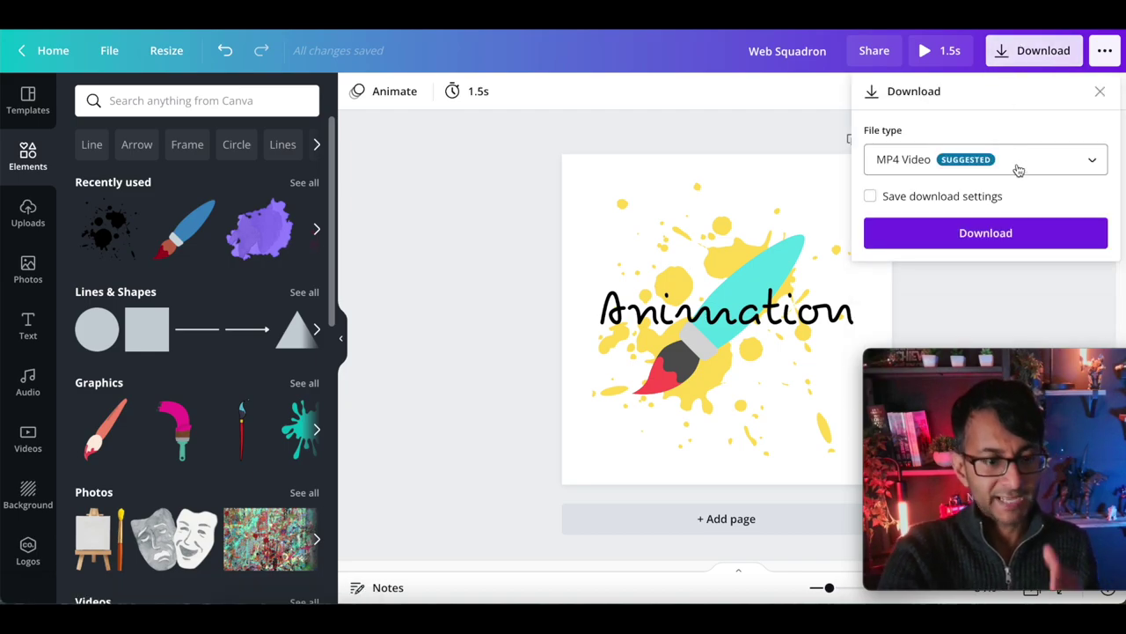
left_click(1018, 167)
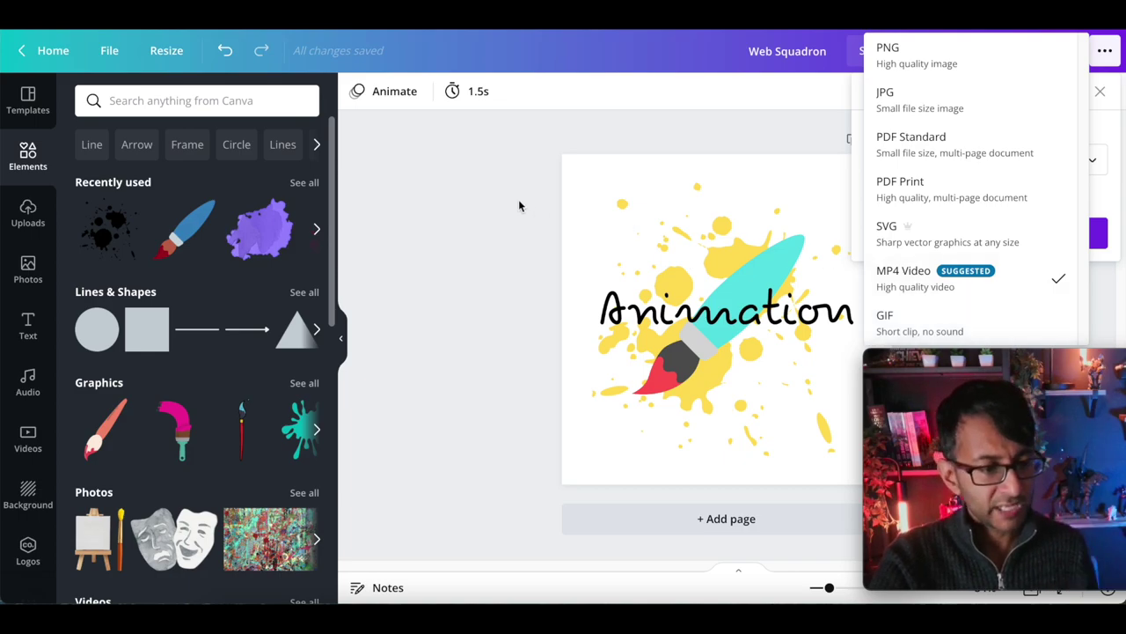
left_click(479, 192)
left_click(1009, 245)
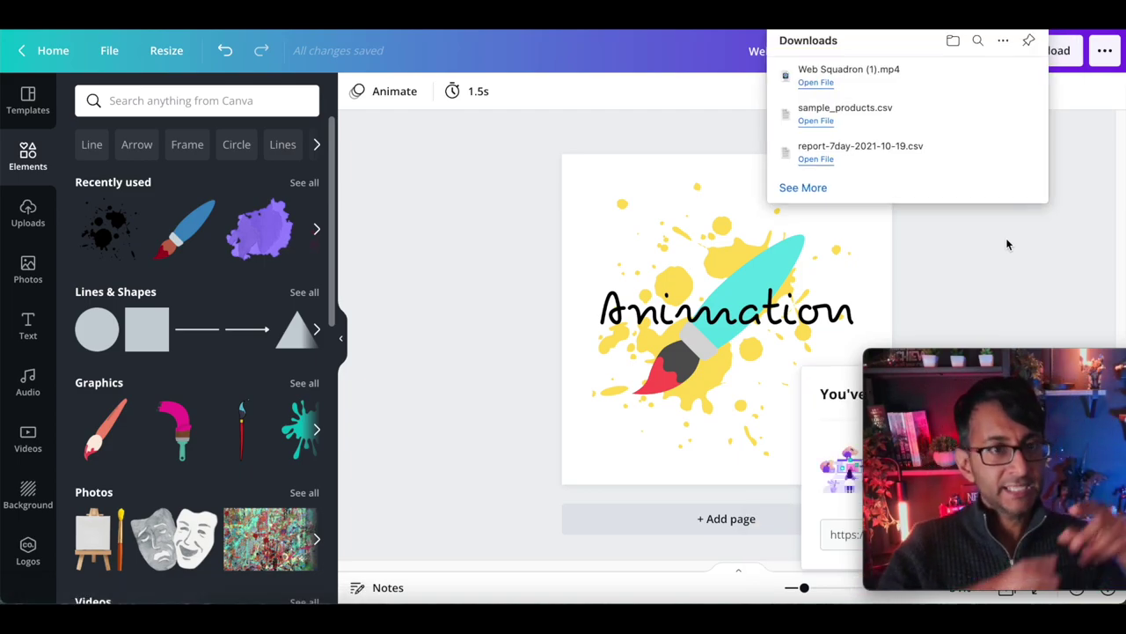
left_click(480, 239)
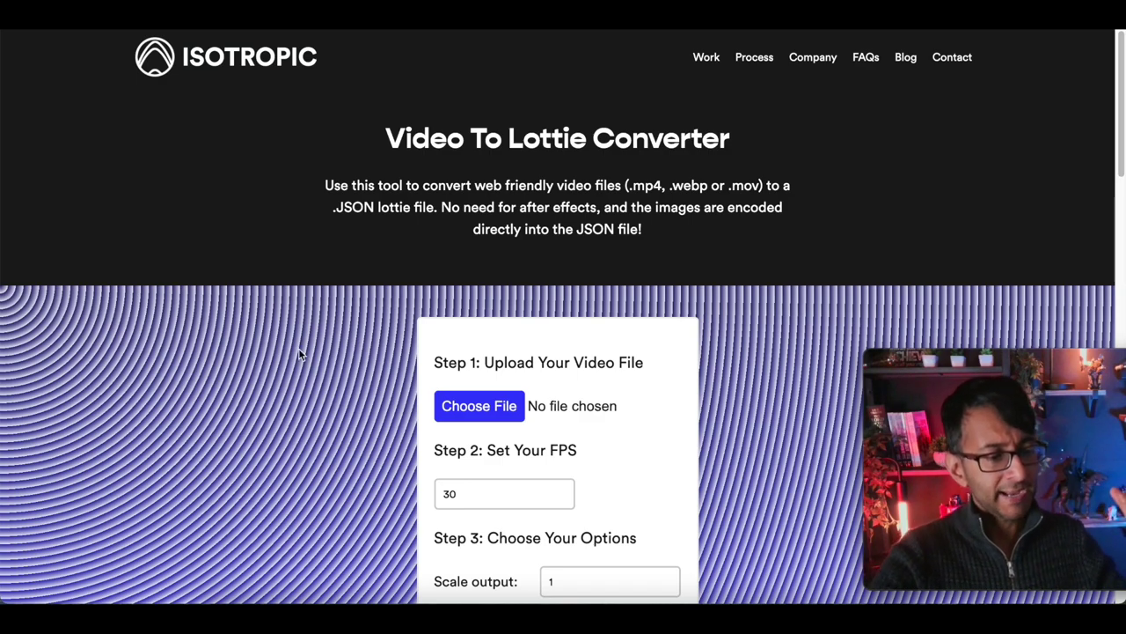
Set frame count 12 and JPG quality 0.8, then load Web Squadron (1).mp4 from Downloads.
scroll(430, 279, "down", 3)
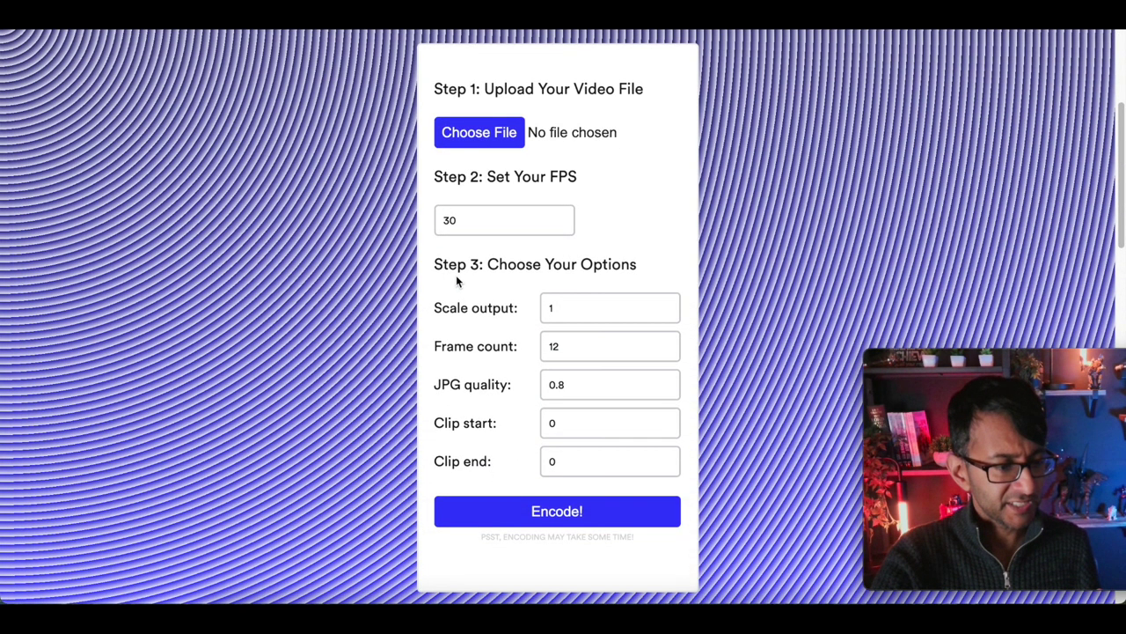
mouse_move(560, 387)
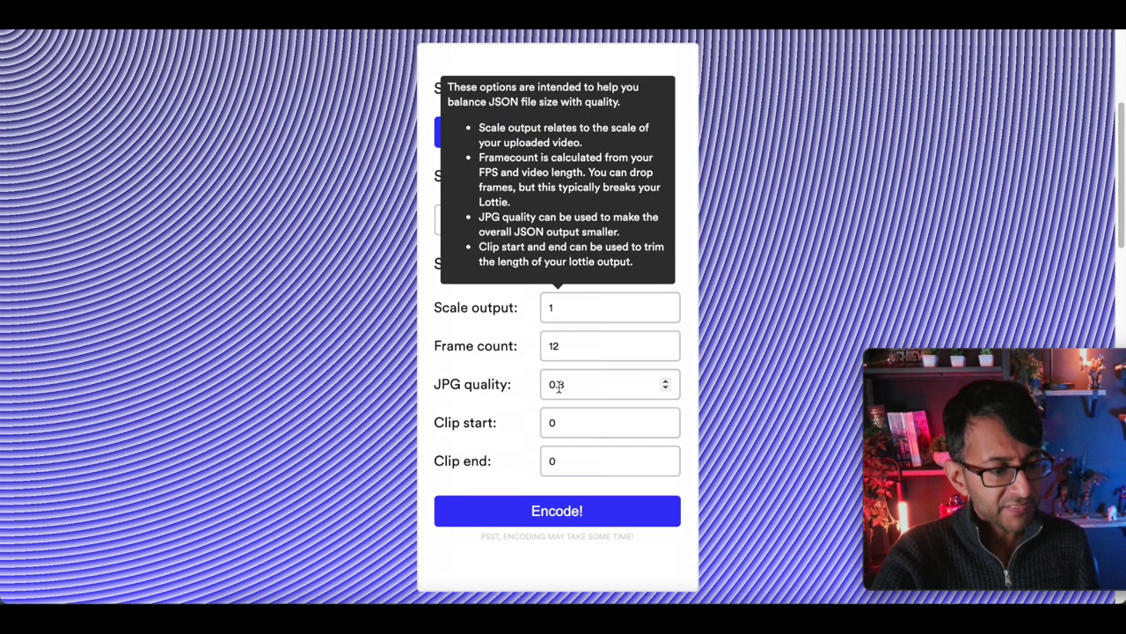
left_click(666, 387)
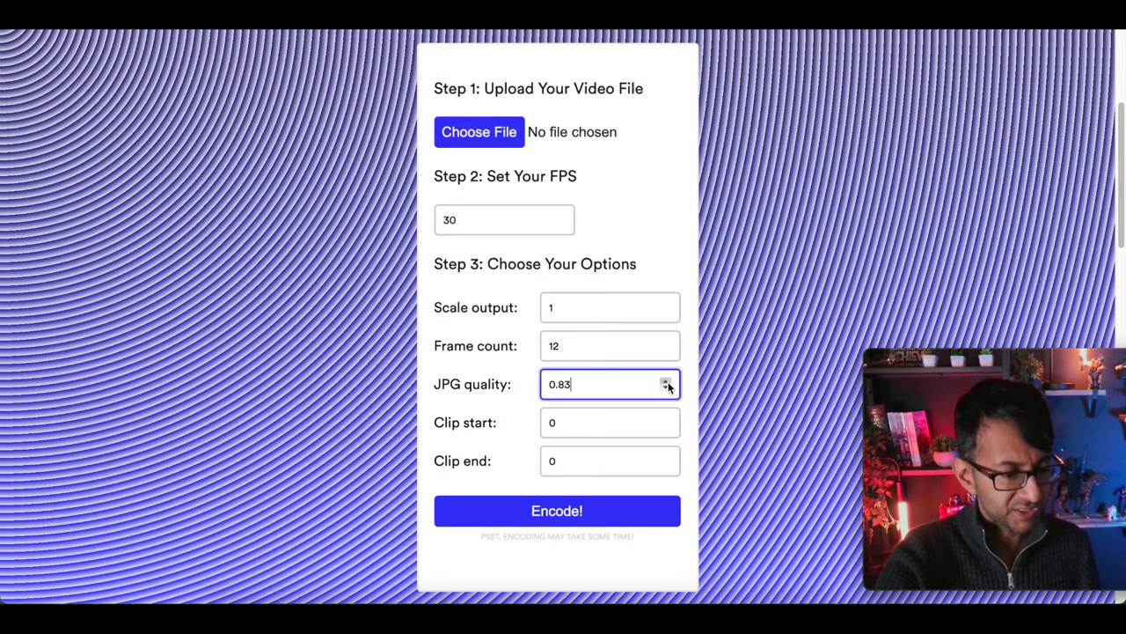
left_click_drag(589, 384, 502, 382)
type("12")
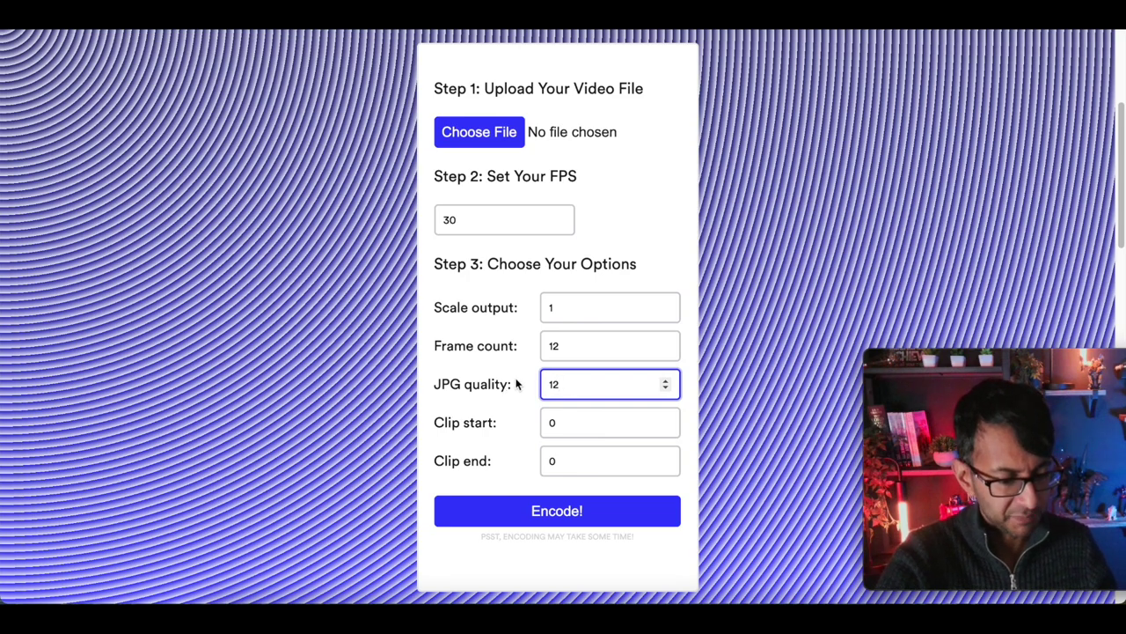
key("BackSpace")
left_click(583, 347)
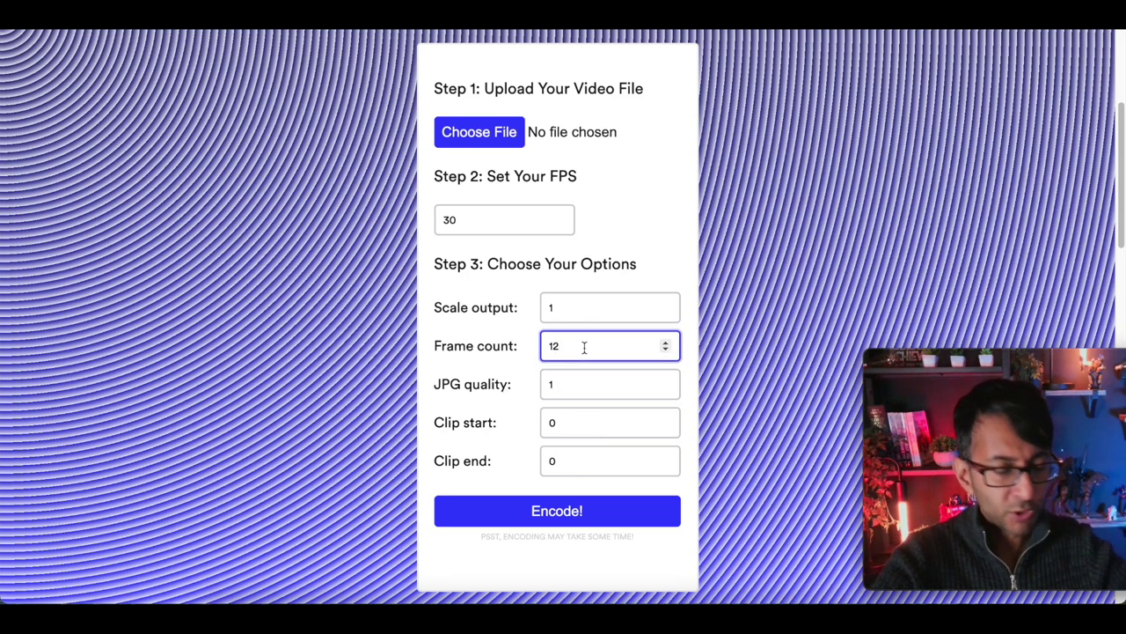
left_click(492, 133)
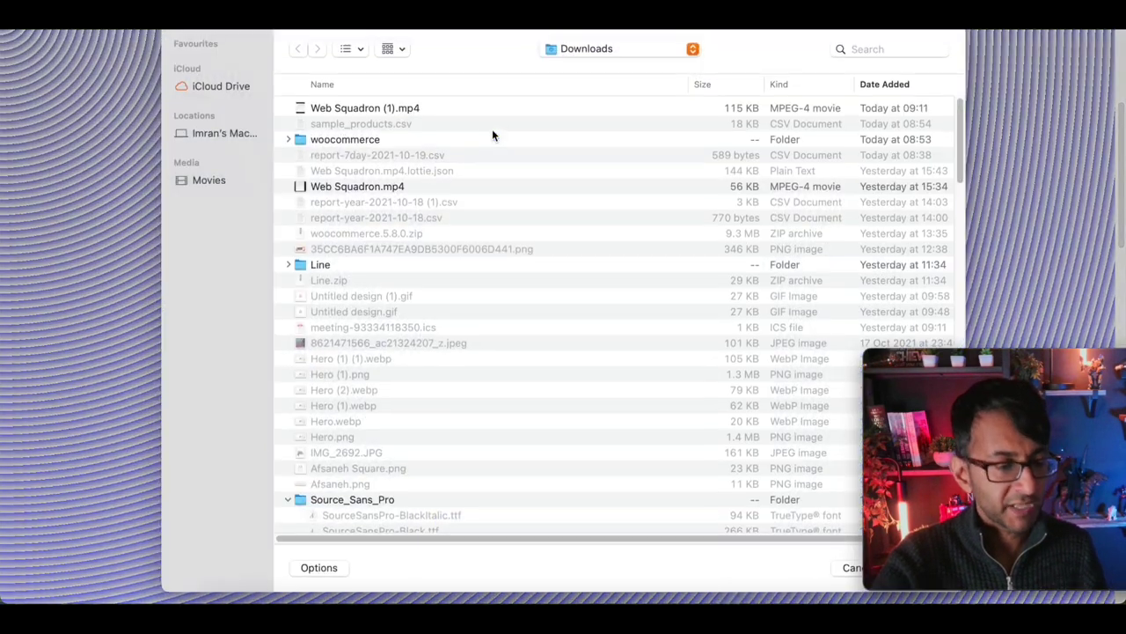
double_click(380, 108)
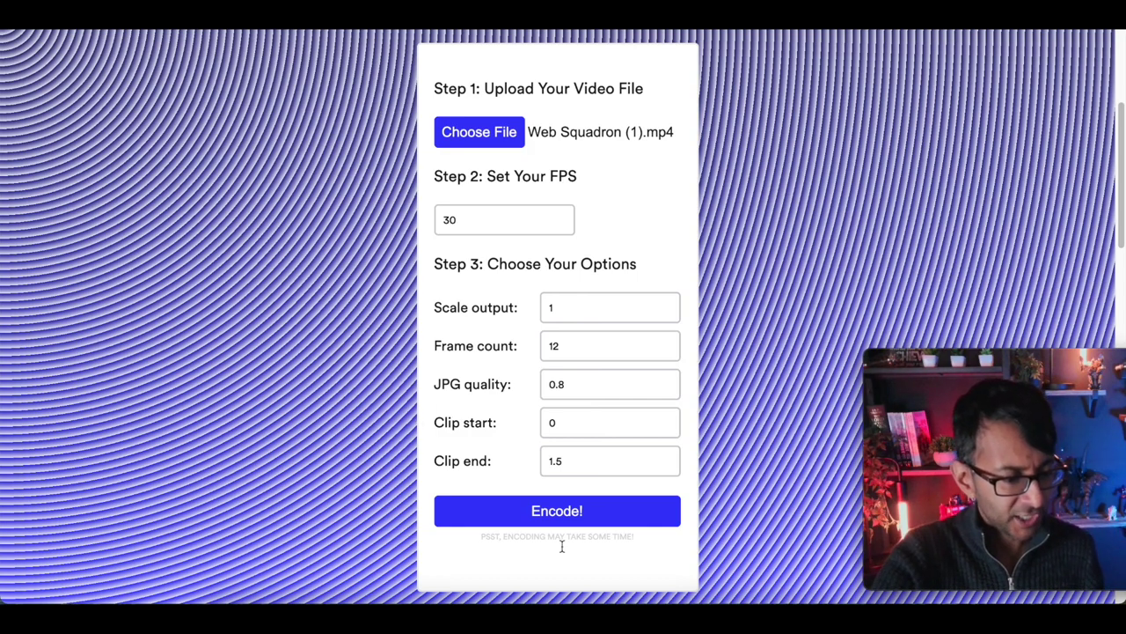
Encode the video and download the resulting Web Squadron (1).mp4.lottie.json file.
left_click(571, 515)
scroll(578, 458, "down", 6)
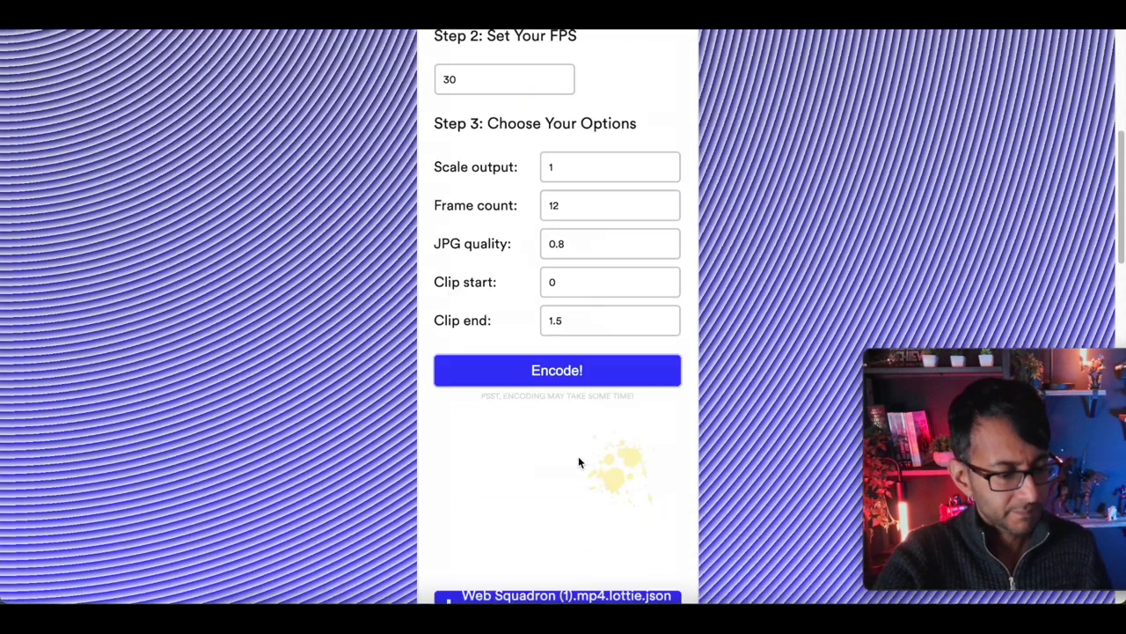
scroll(586, 395, "up", 3)
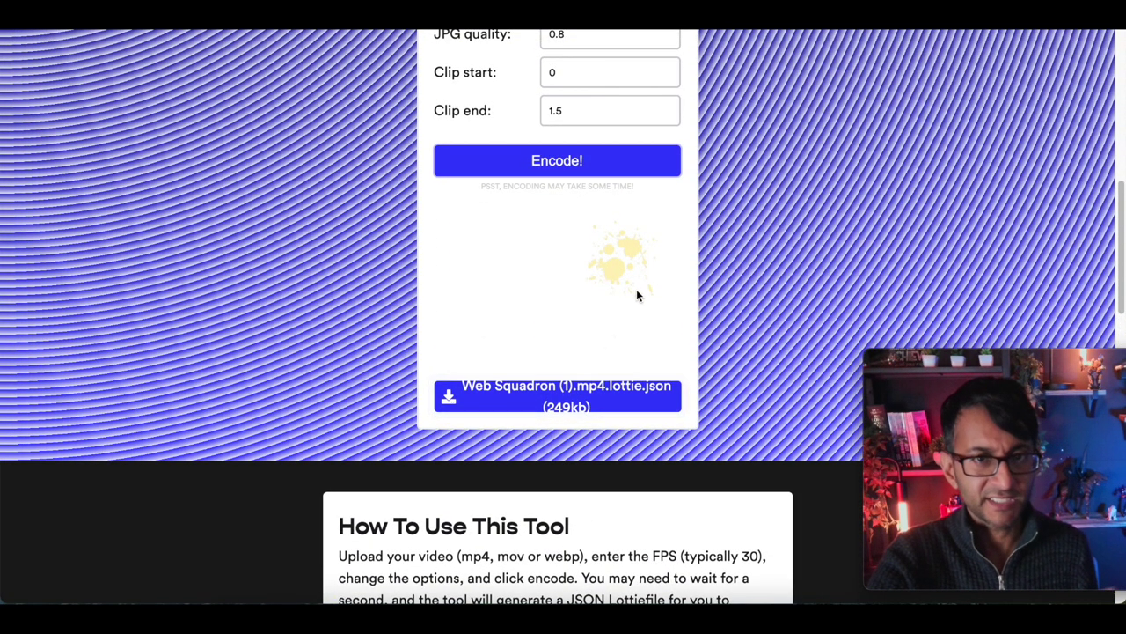
left_click(601, 400)
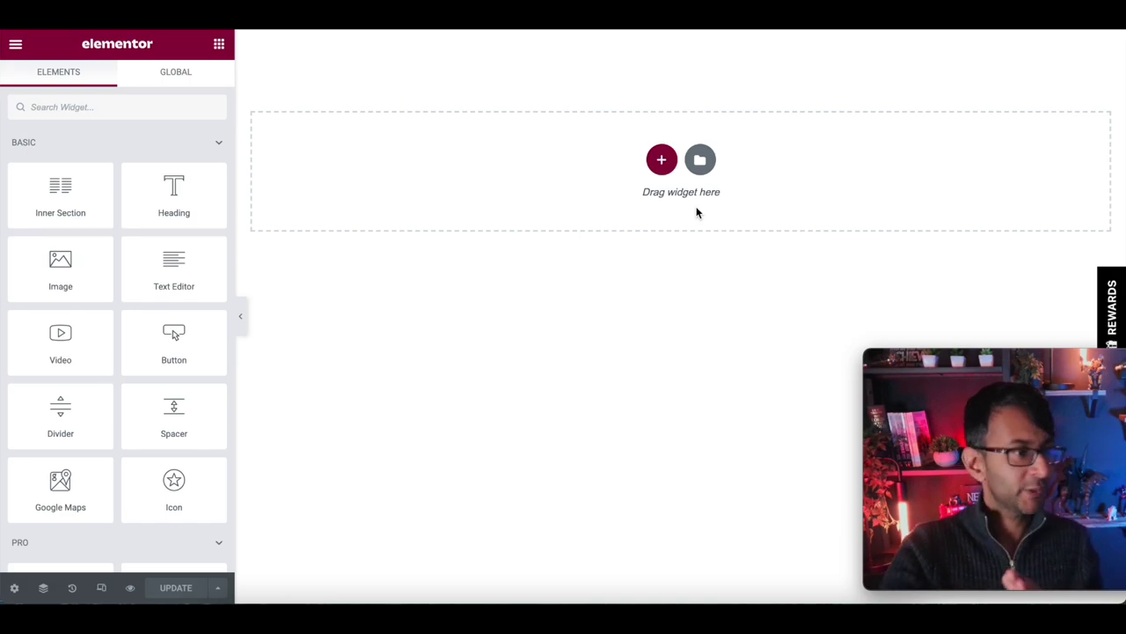
Search the Elements panel for 'lotti' and drop a Lottie widget into the empty section.
left_click(137, 99)
type("lotti")
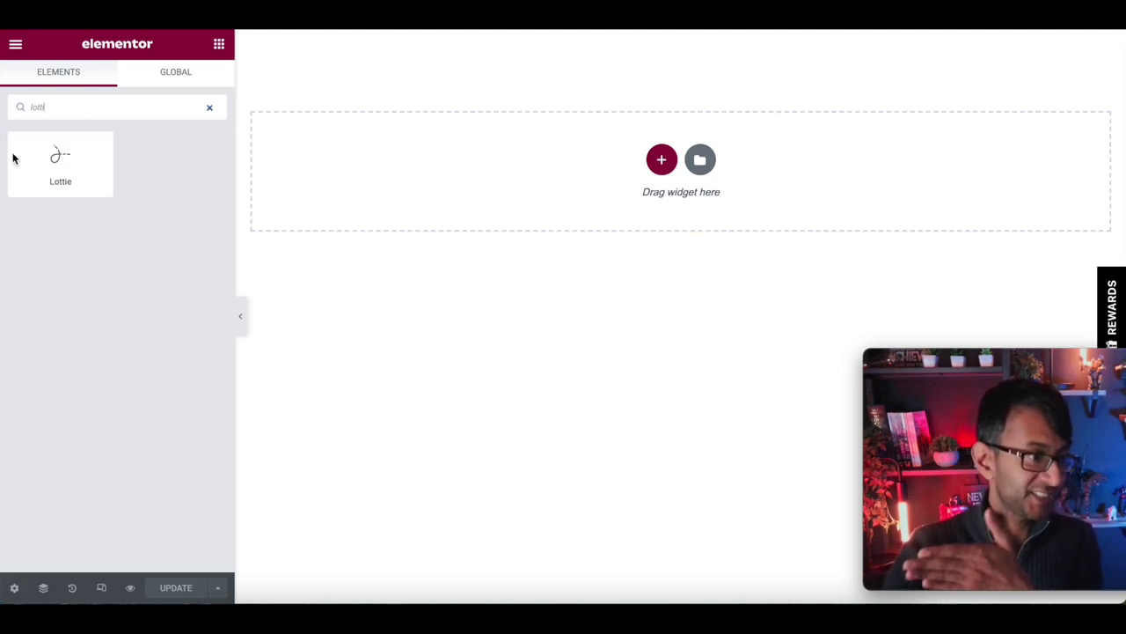
left_click_drag(57, 157, 563, 166)
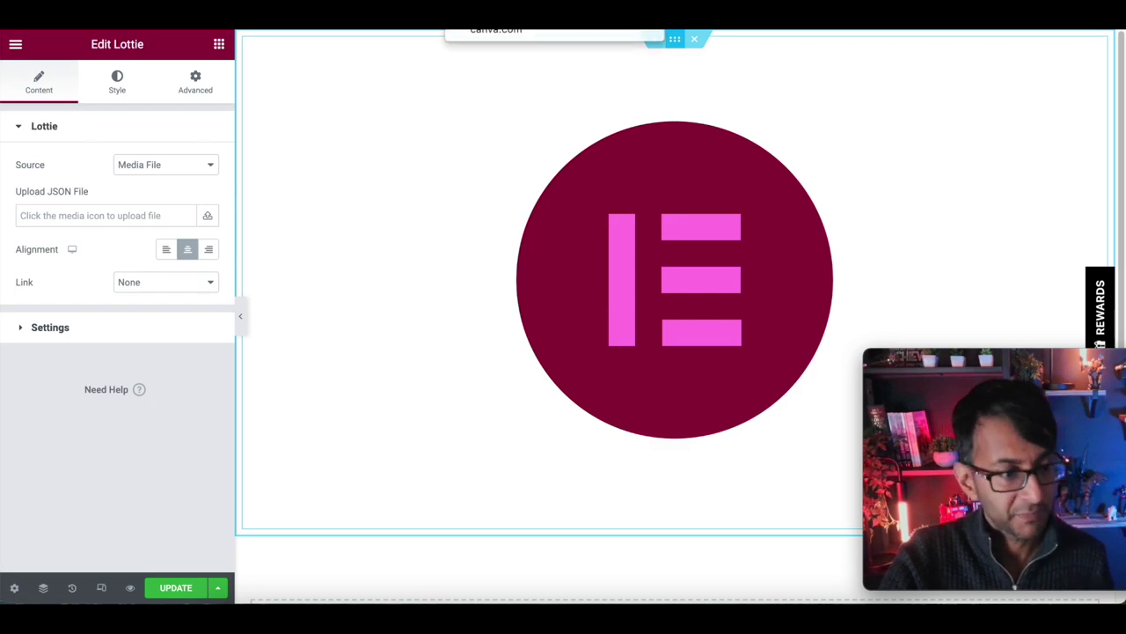
left_click(495, 18)
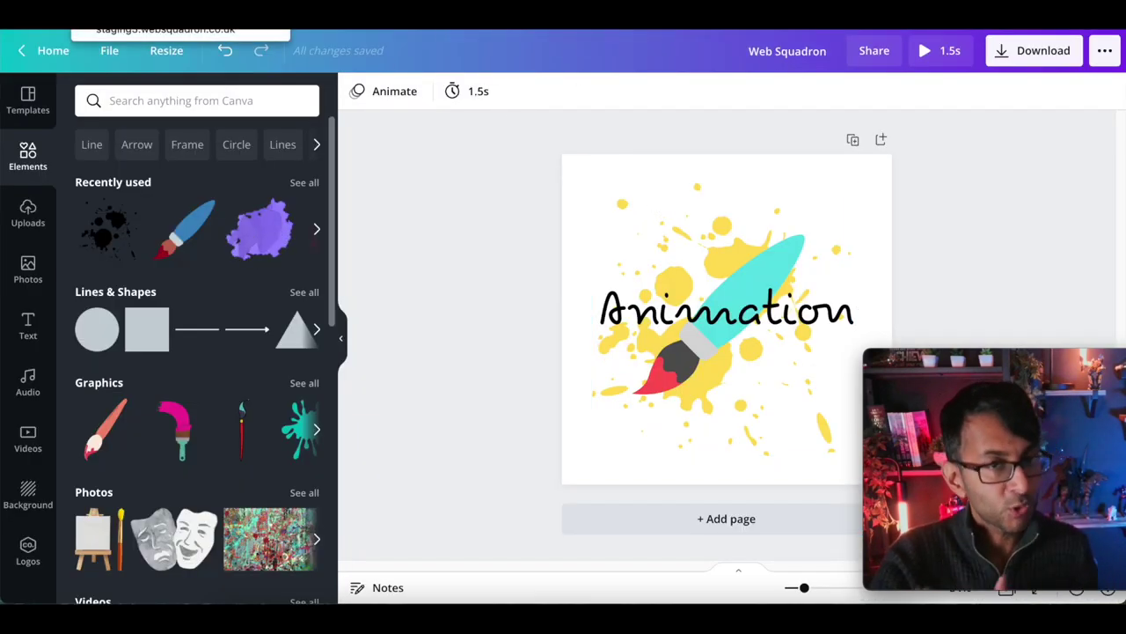
Back in Elementor, set the Lottie widget's source to Media File and open the media library.
left_click(97, 16)
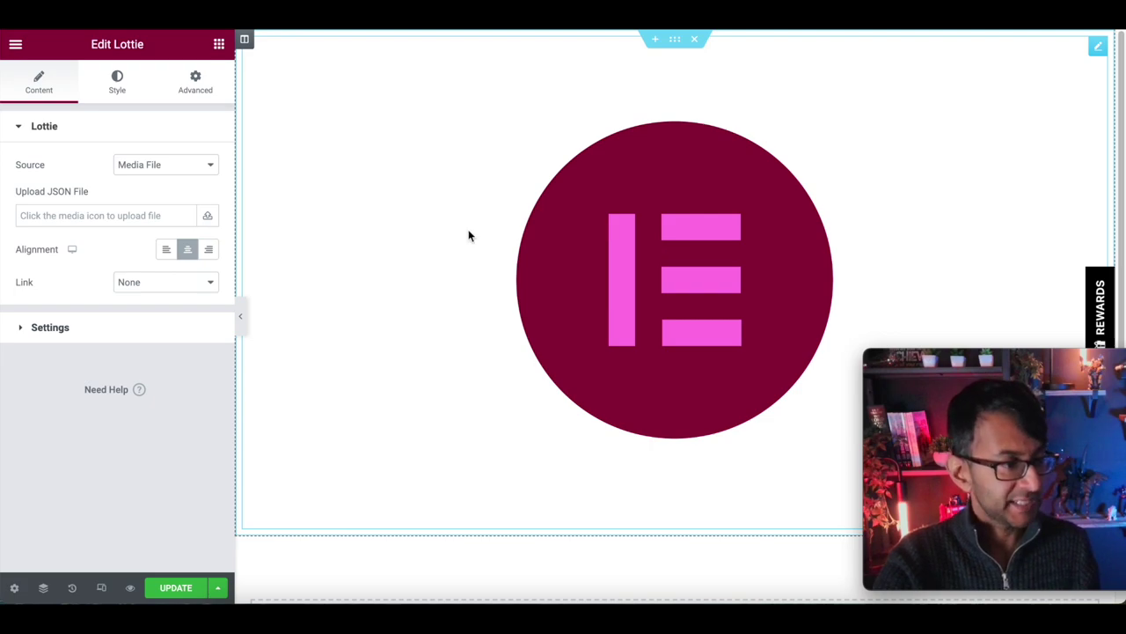
left_click(182, 171)
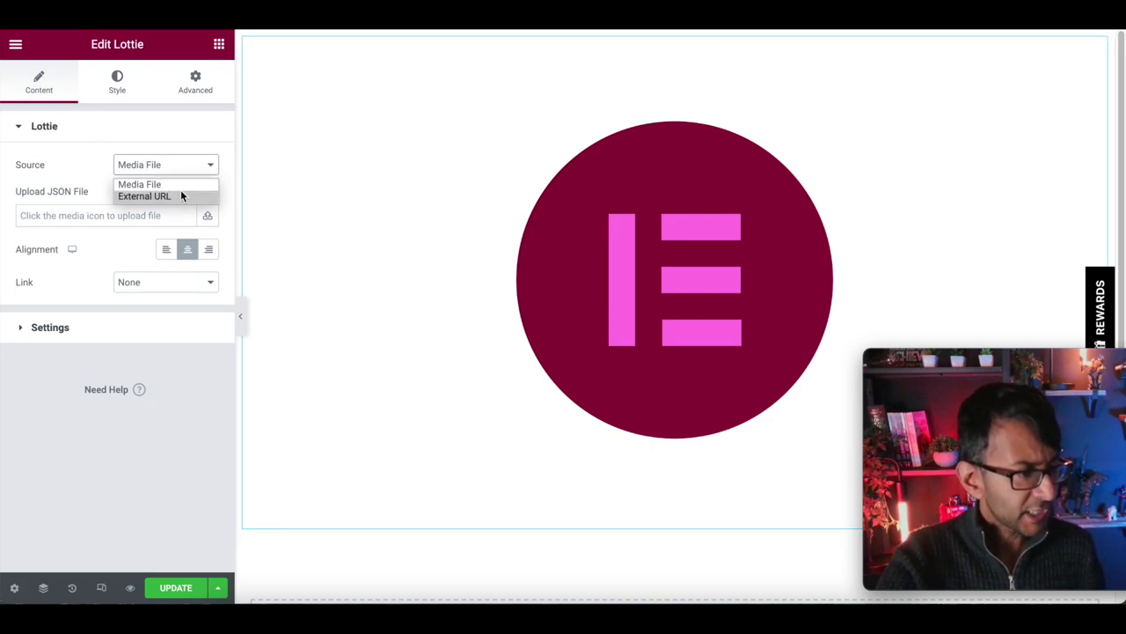
left_click(185, 184)
left_click(194, 166)
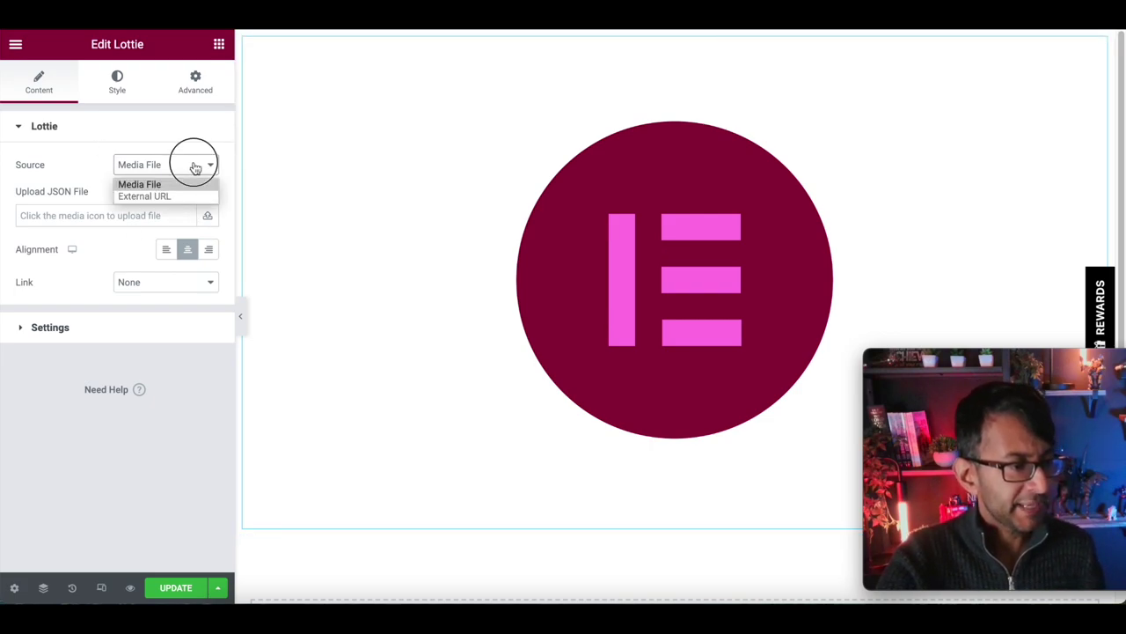
left_click(184, 199)
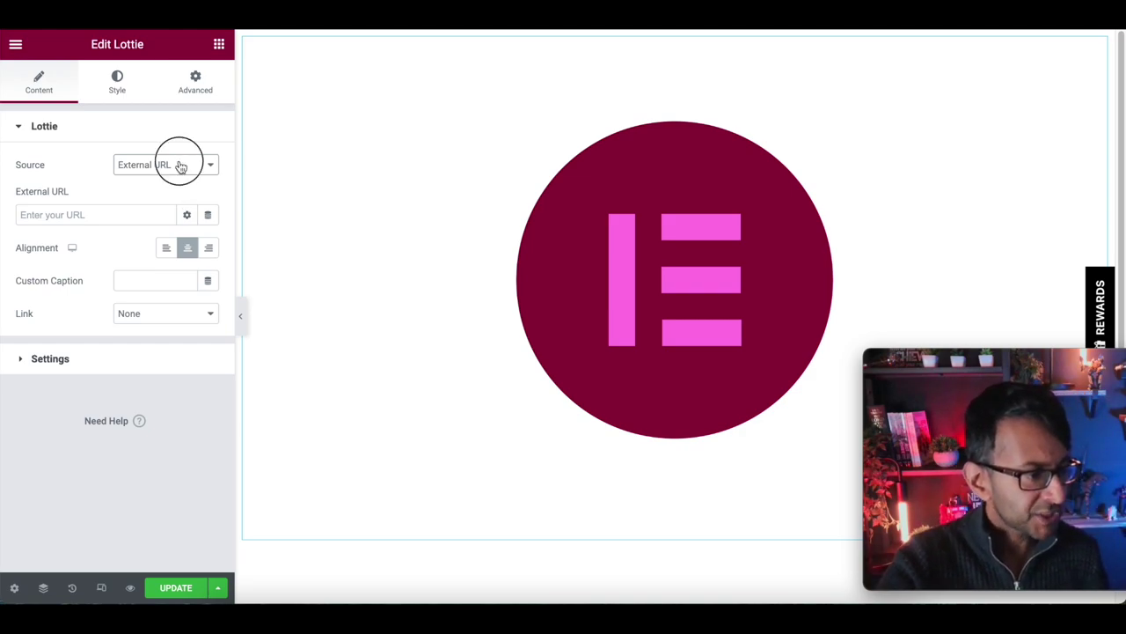
left_click(180, 166)
left_click(174, 184)
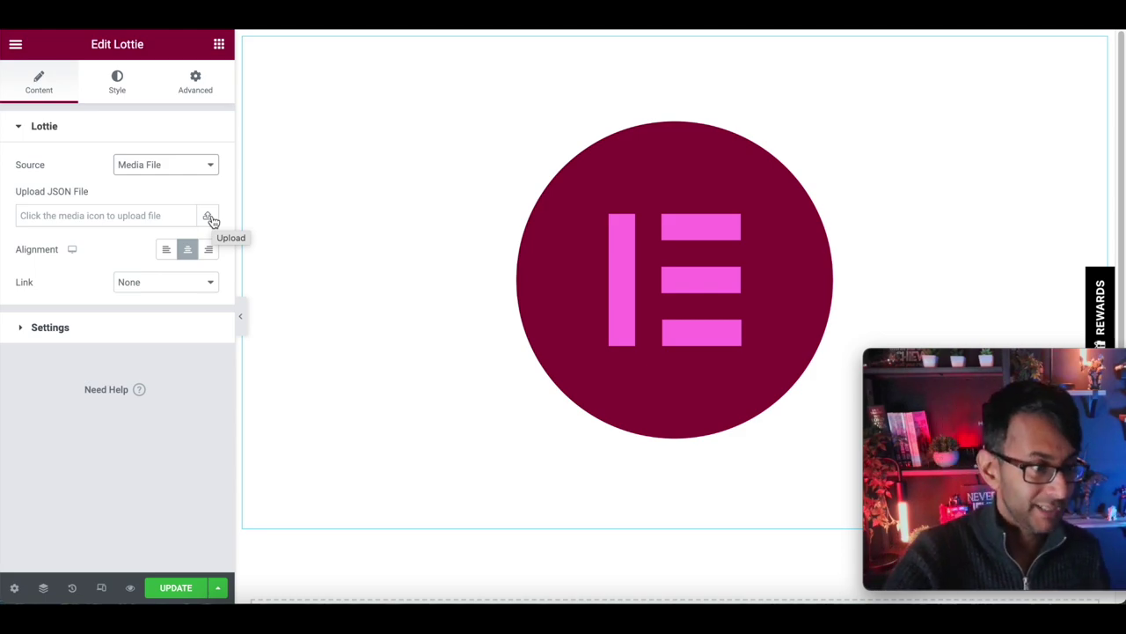
left_click(210, 217)
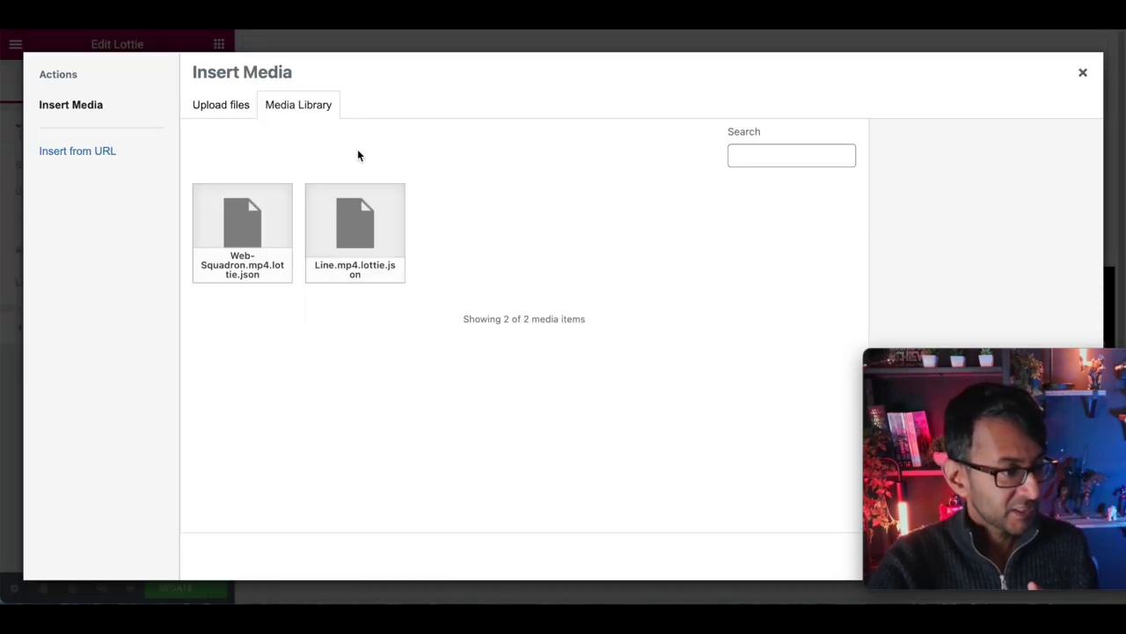
Upload Web Squadron (1).mp4.lottie.json and insert it into the Lottie widget.
left_click(229, 107)
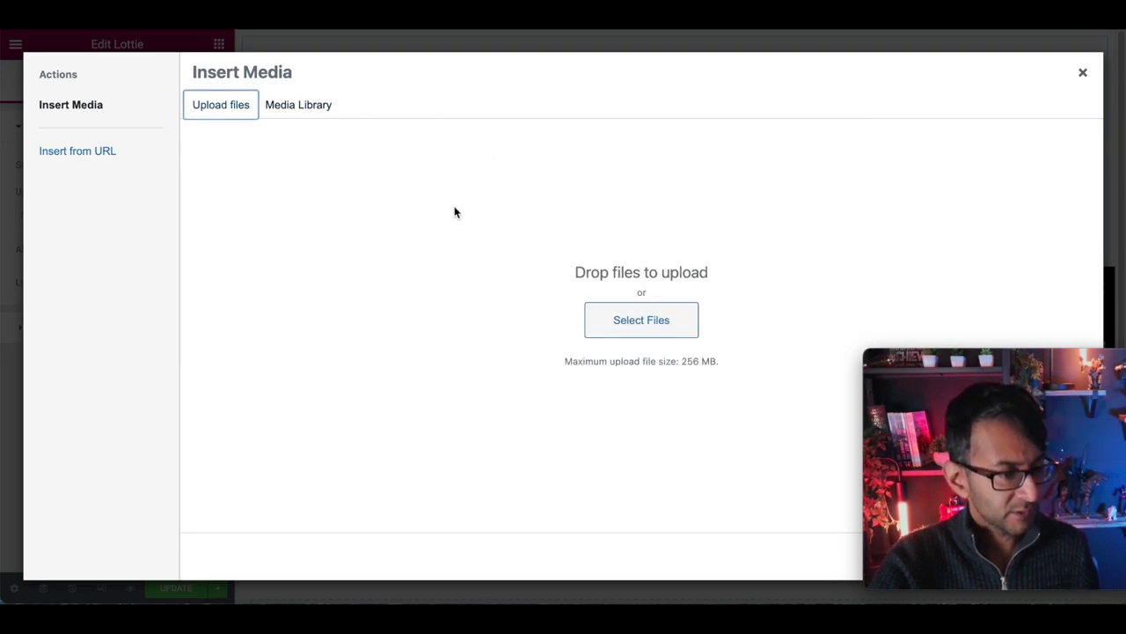
left_click(634, 322)
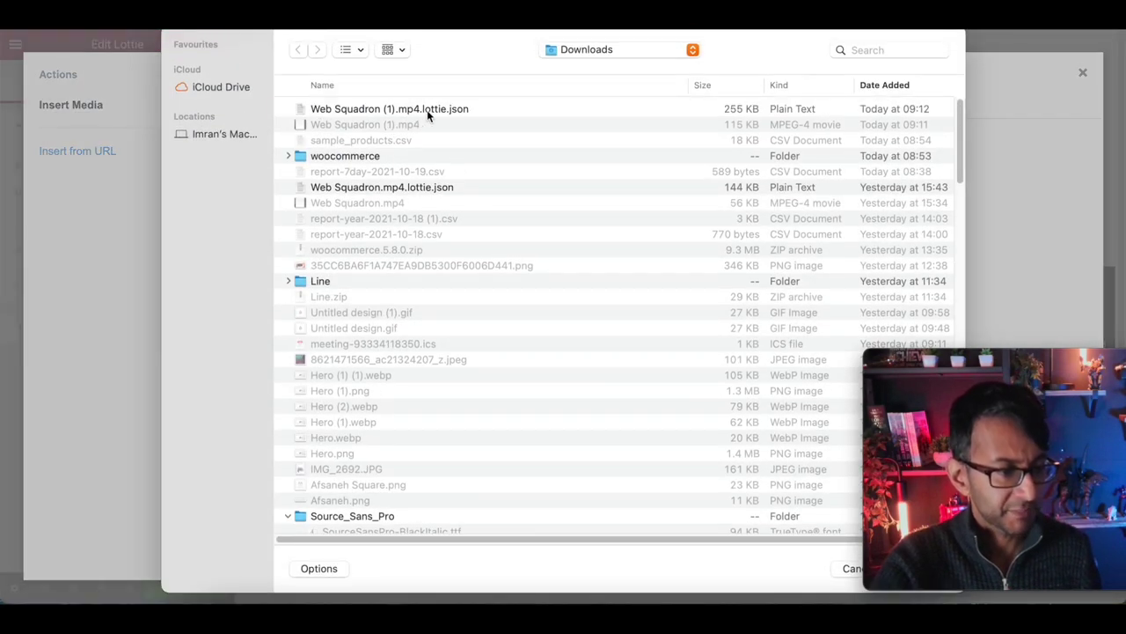
double_click(435, 113)
left_click_drag(1013, 359, 1021, 255)
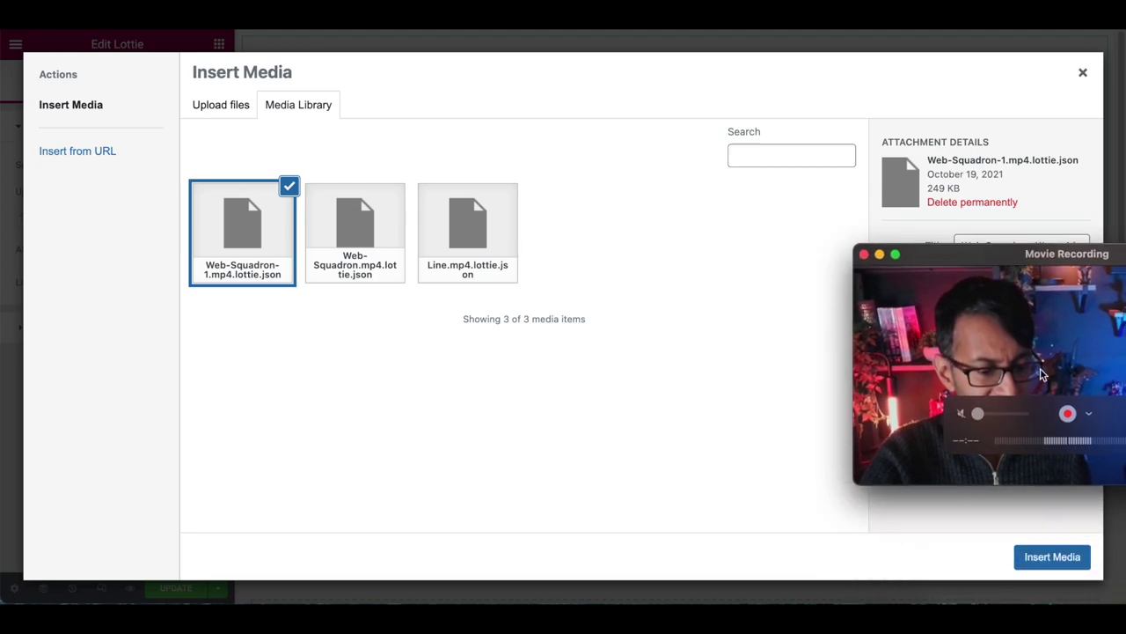
left_click(1052, 557)
left_click_drag(1012, 253, 1044, 390)
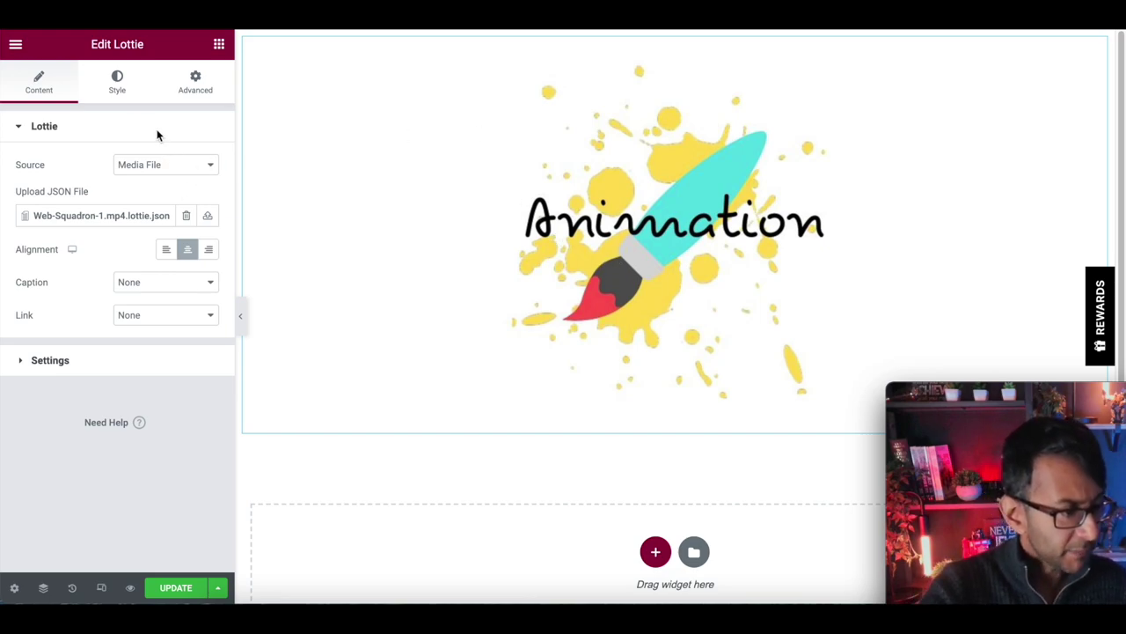
left_click(119, 86)
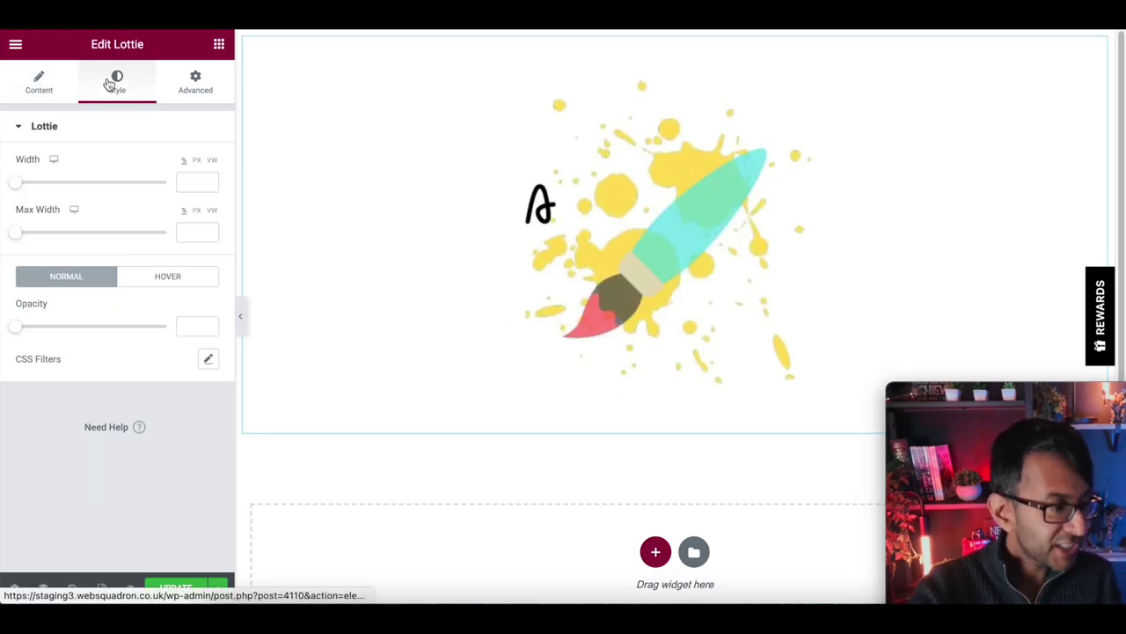
Set the Lottie animation's Width and Max Width to 300 px.
left_click(189, 183)
type("300")
key("BackSpace")
key("BackSpace")
key("BackSpace")
type("30")
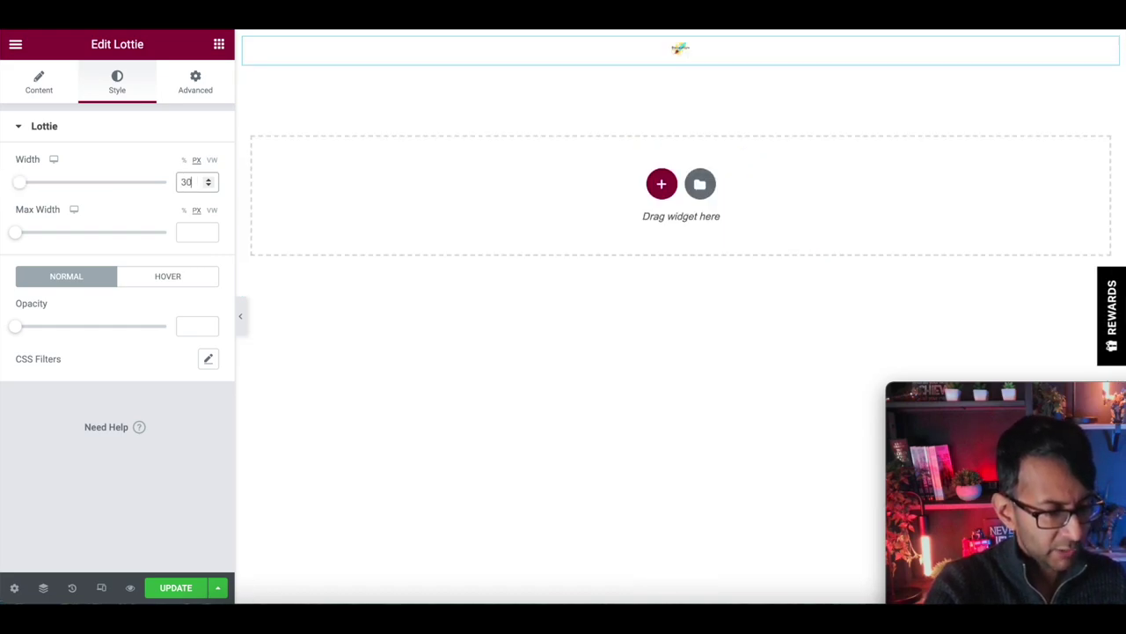
type("0")
left_click(189, 232)
type("300")
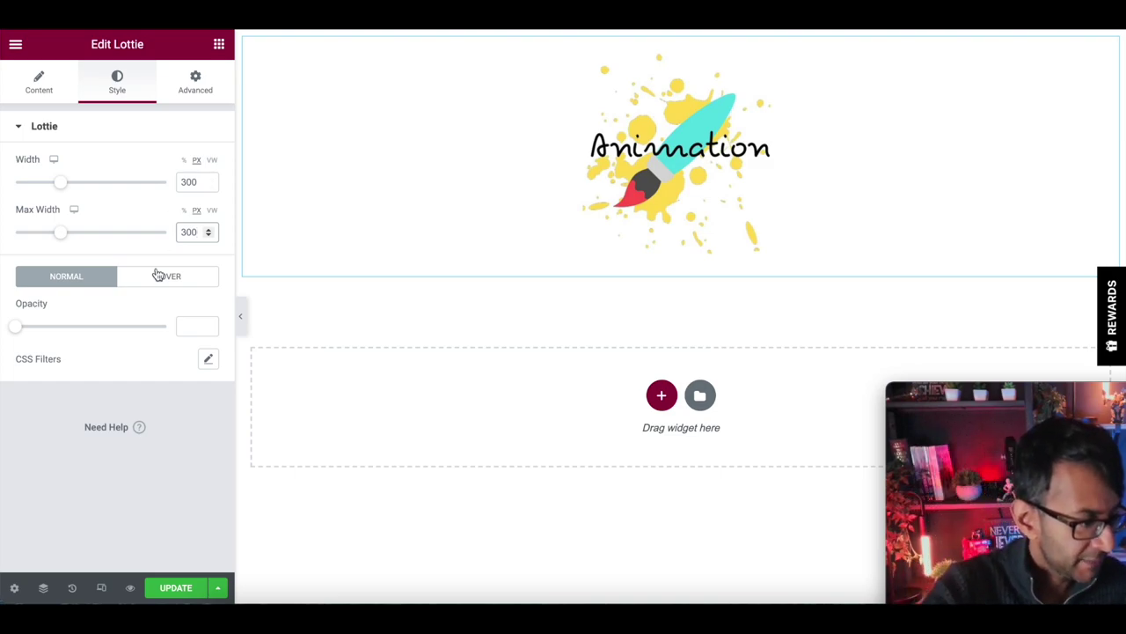
Try a higher Contrast in CSS Filters, then reset the filters to default.
left_click(208, 359)
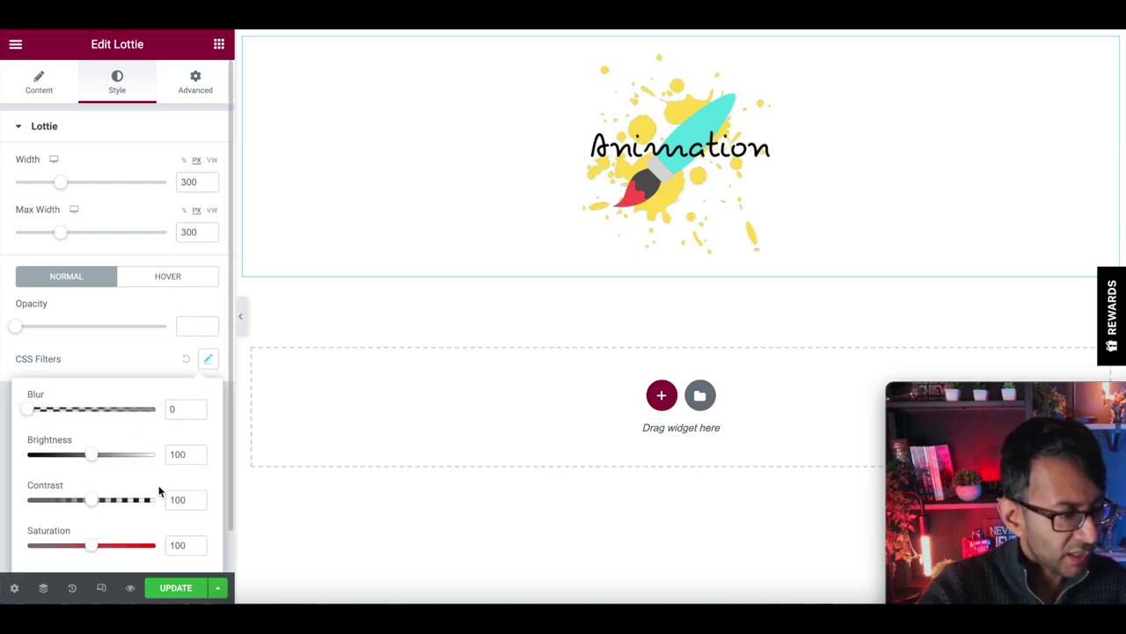
left_click_drag(87, 501, 102, 500)
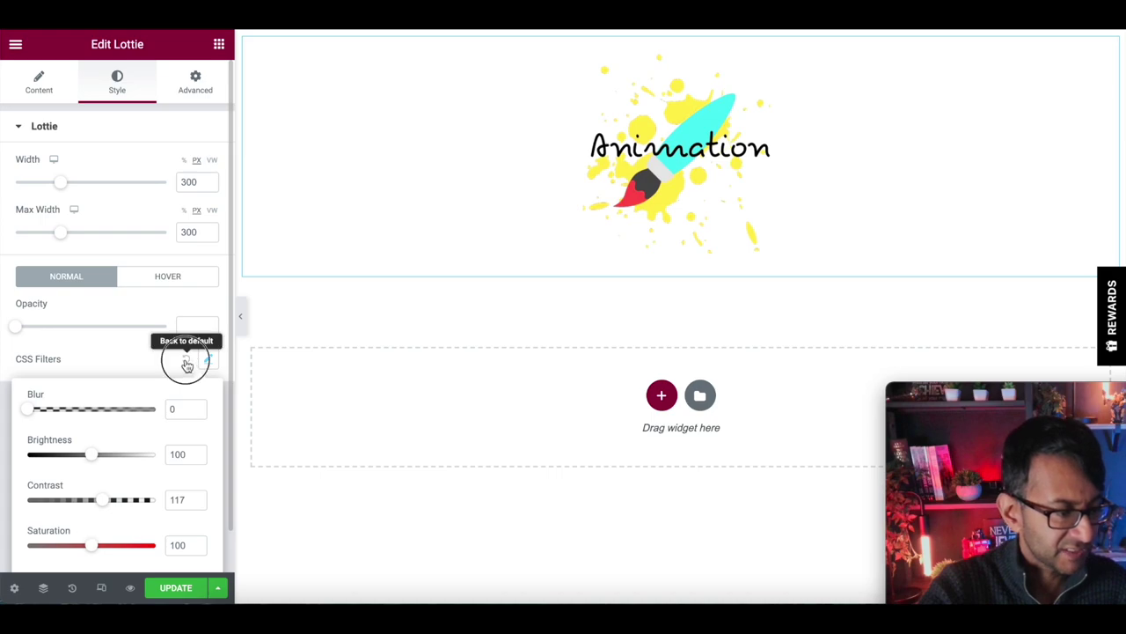
left_click(186, 358)
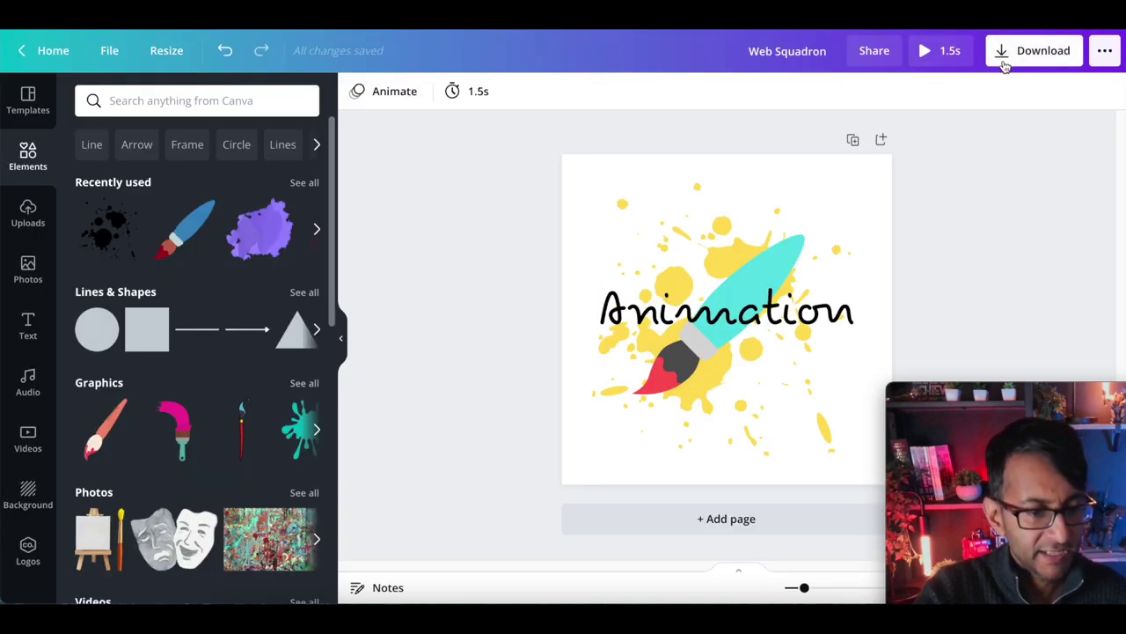
Check the Canva download file types, keeping MP4 Video selected.
left_click(999, 60)
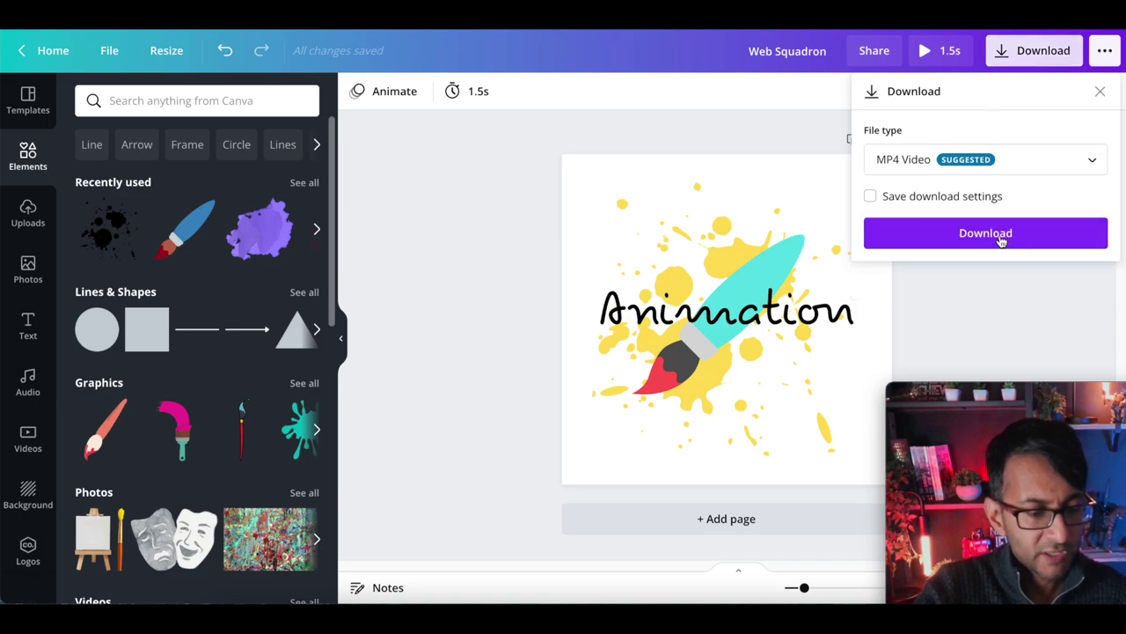
left_click(1090, 162)
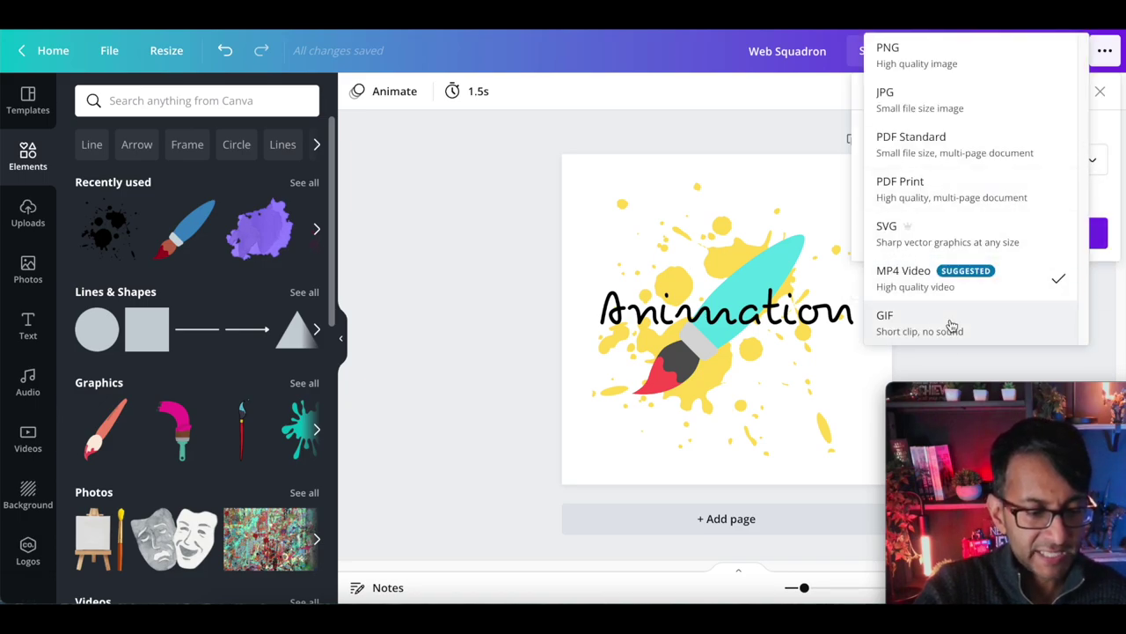
left_click(576, 173)
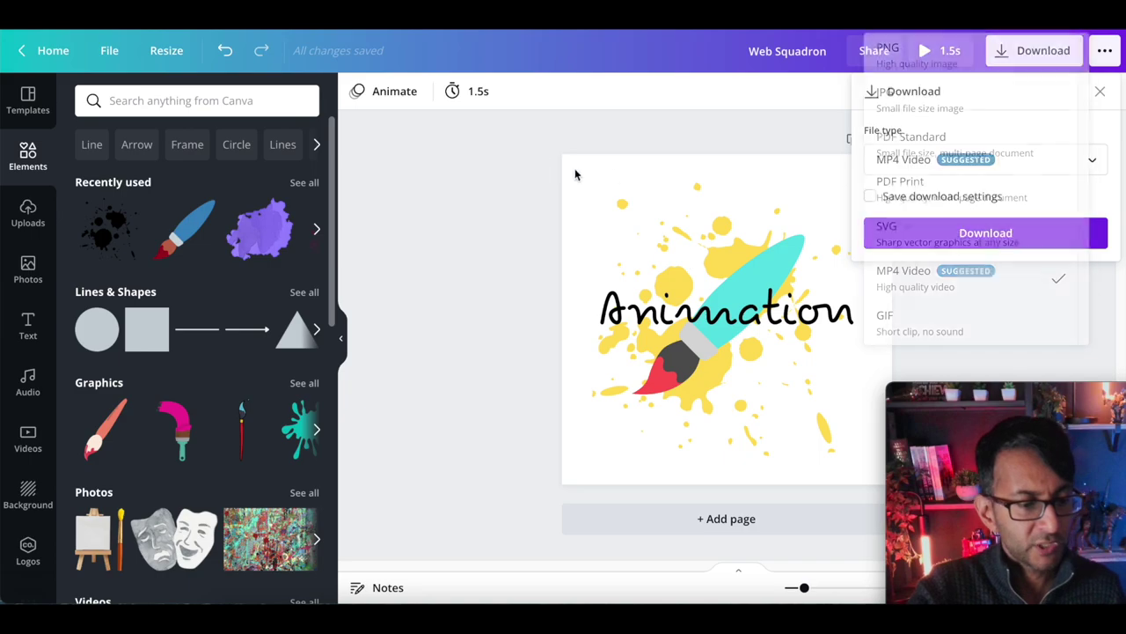
left_click(1005, 346)
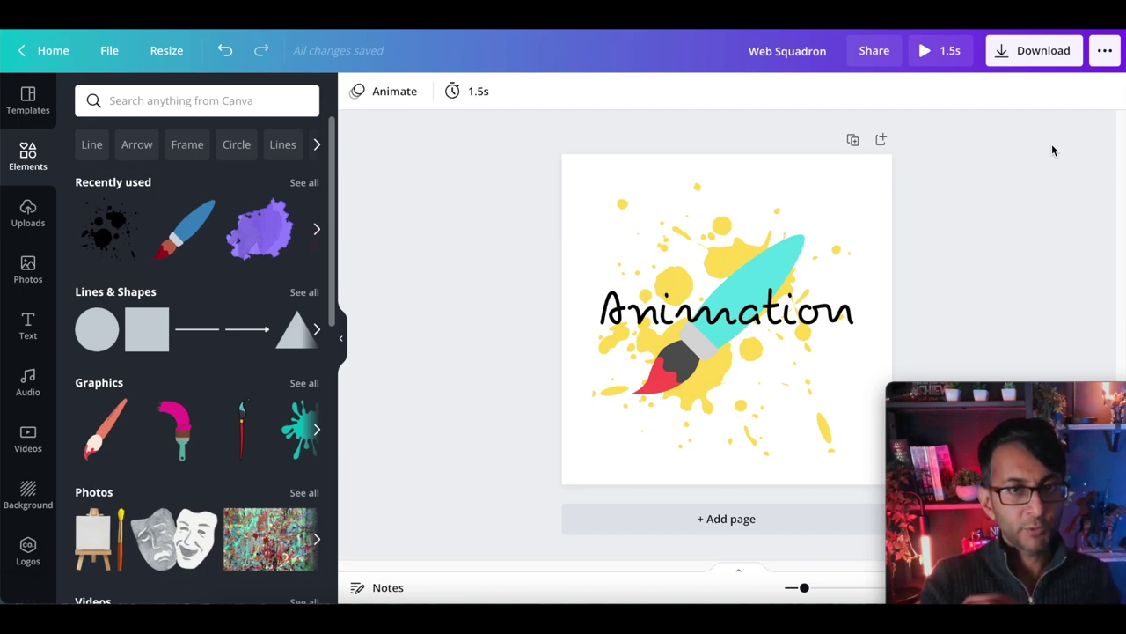
Look at a PNG download with a transparent background, then close the download options.
left_click(717, 156)
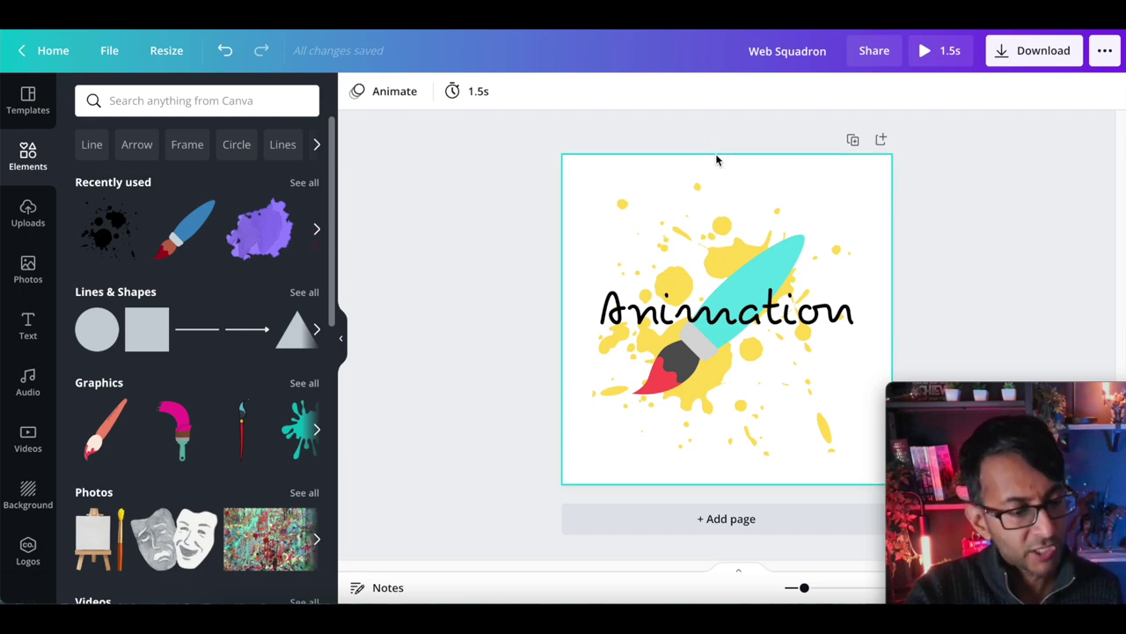
left_click(1010, 61)
left_click(1068, 169)
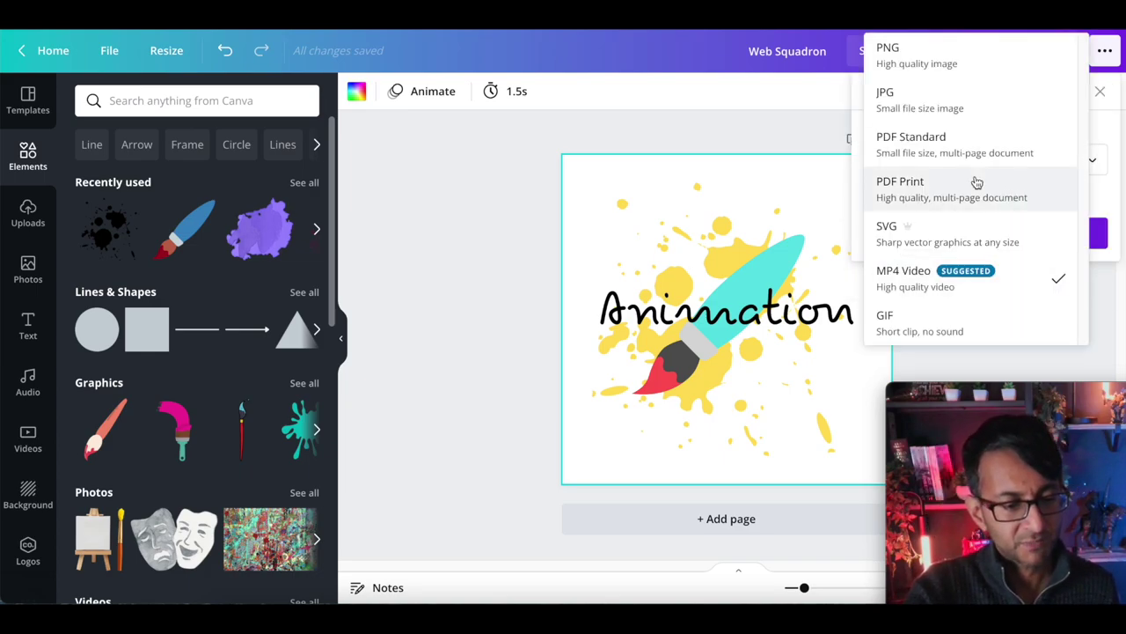
left_click(982, 47)
left_click(877, 250)
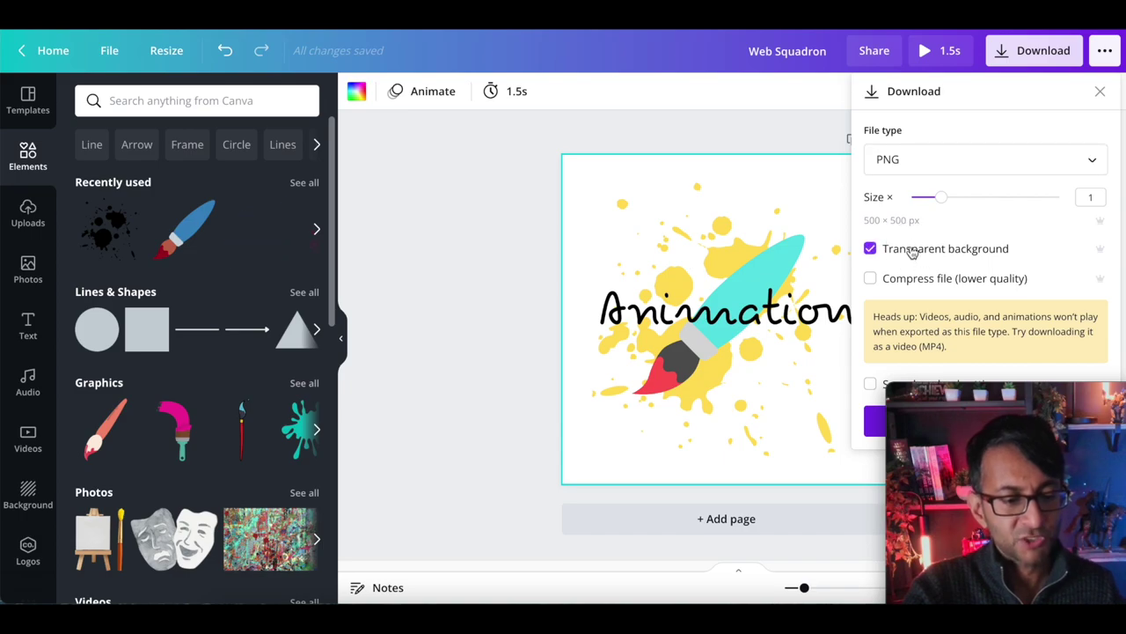
left_click(475, 232)
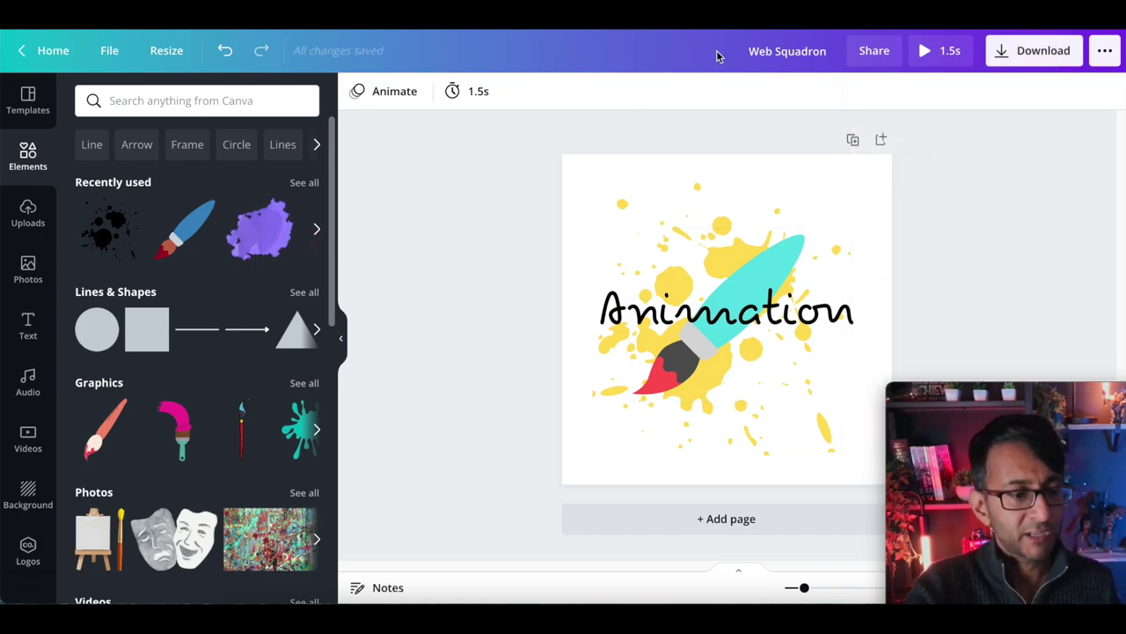
Change the page background colour to black, then to red.
left_click(615, 167)
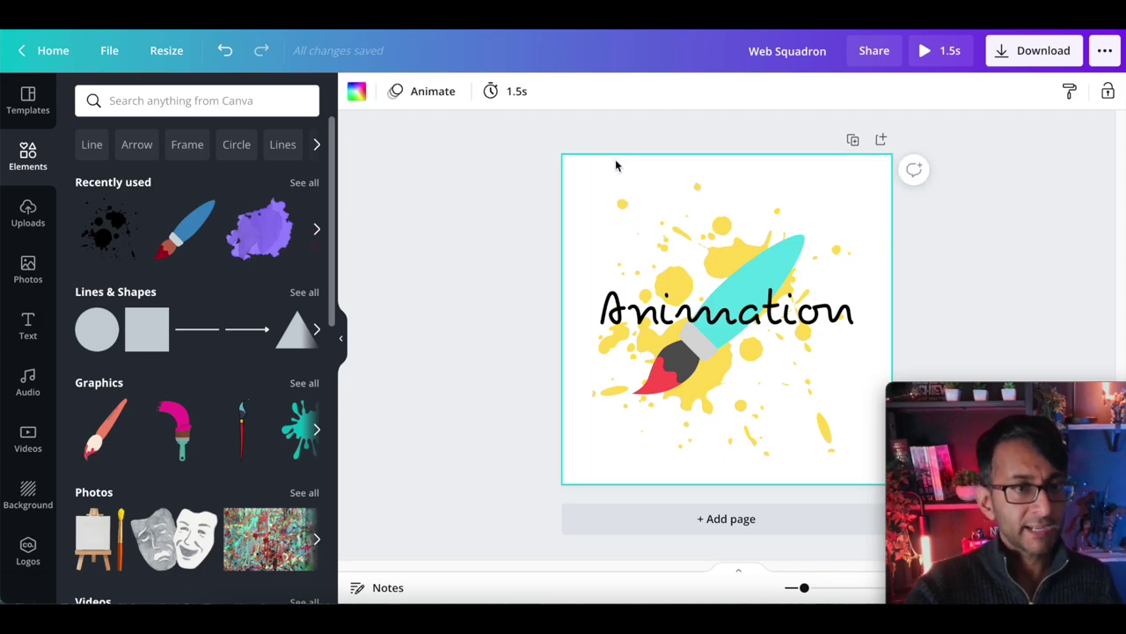
left_click(356, 91)
left_click(134, 172)
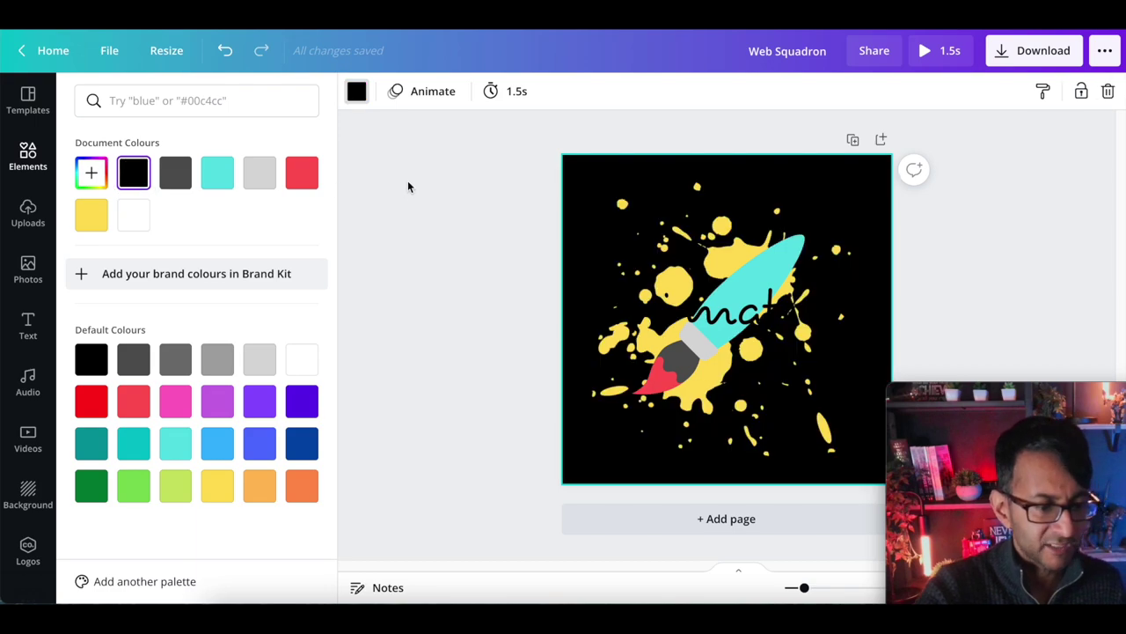
left_click(299, 176)
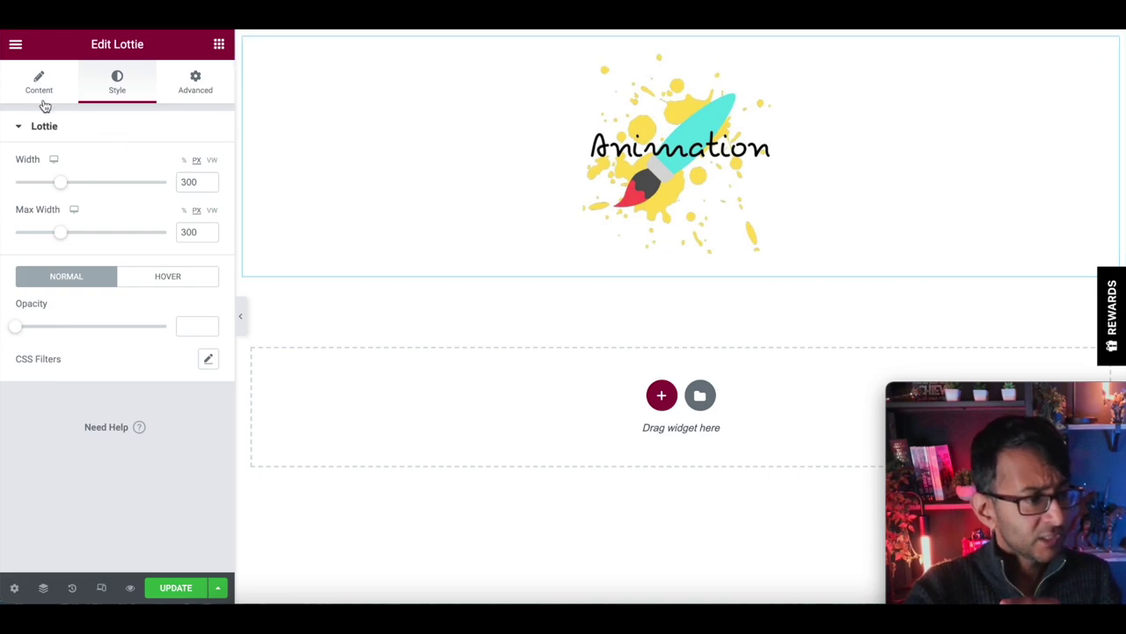
Raise the Lottie Play Speed to 5x in Settings and update the page.
left_click(41, 93)
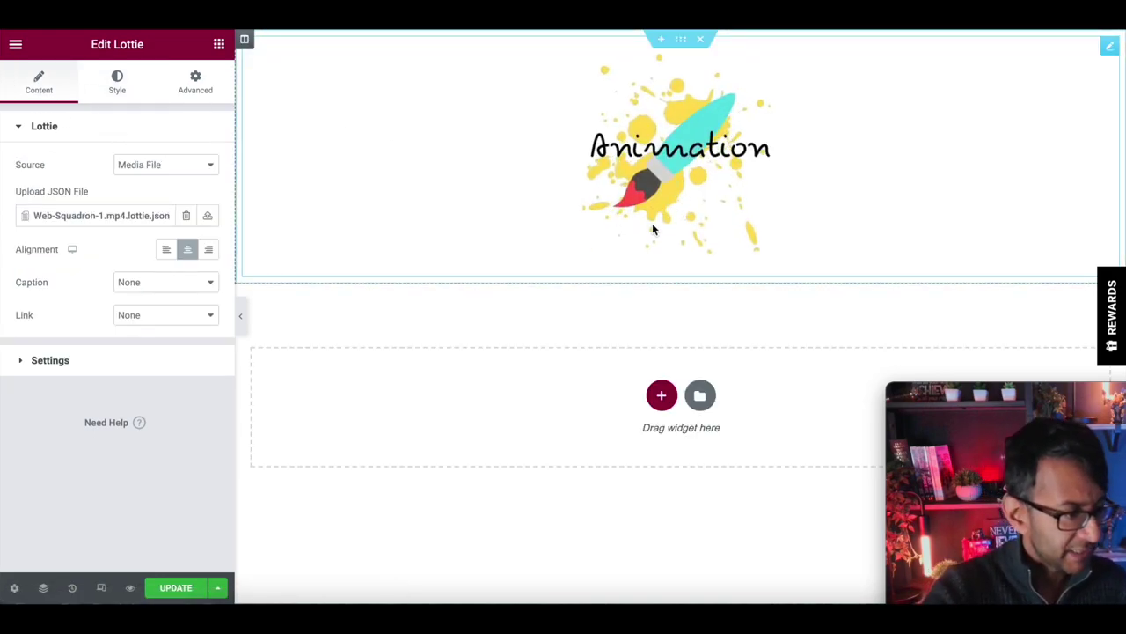
left_click(111, 360)
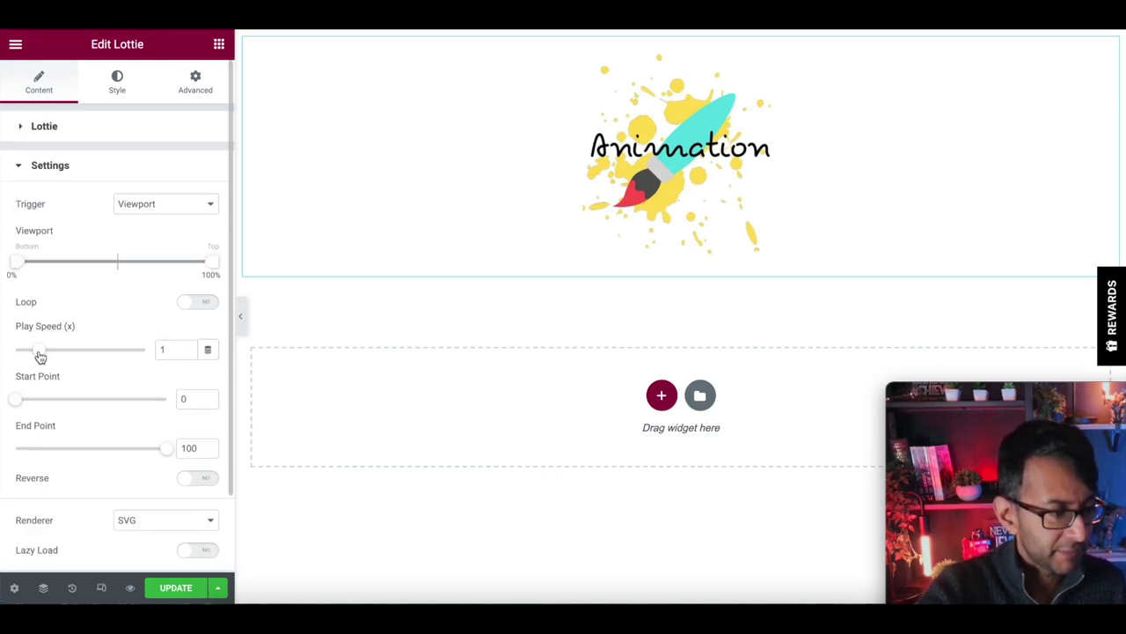
left_click_drag(38, 356, 151, 353)
left_click(174, 587)
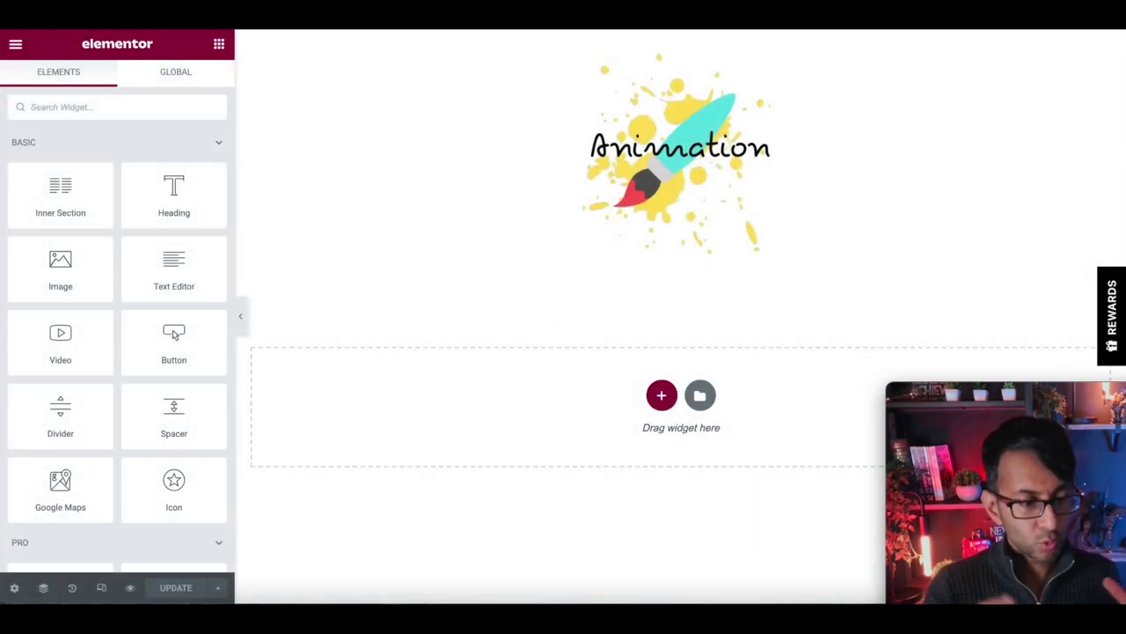
Keep Loop on and change the Lottie Play Speed from 5x to 1.35x.
left_click(299, 155)
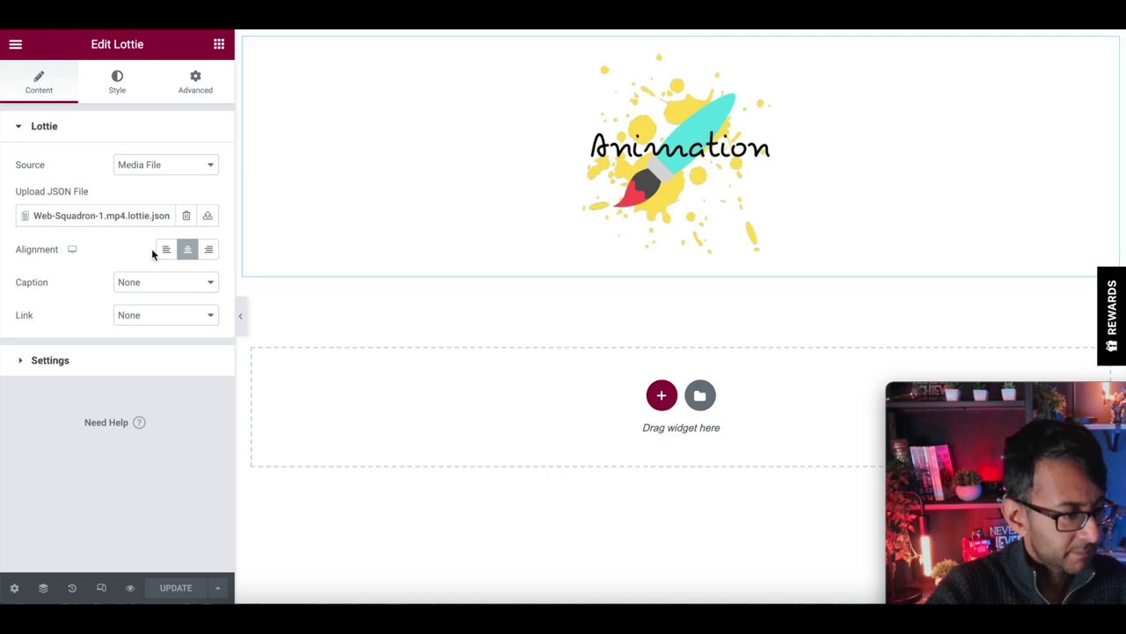
left_click(134, 360)
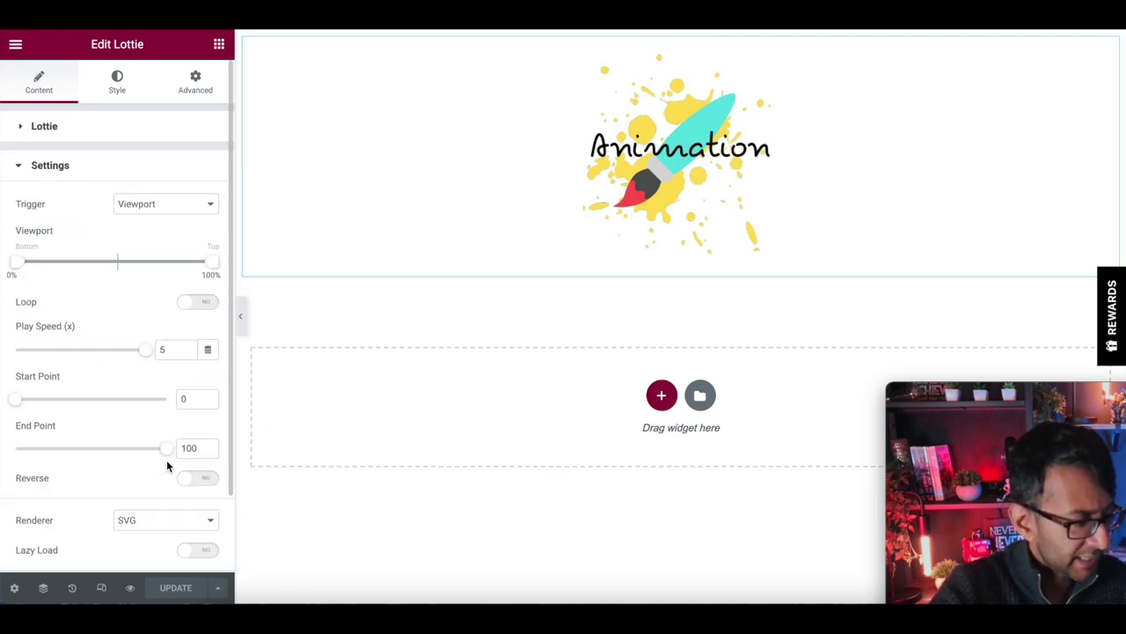
left_click(201, 303)
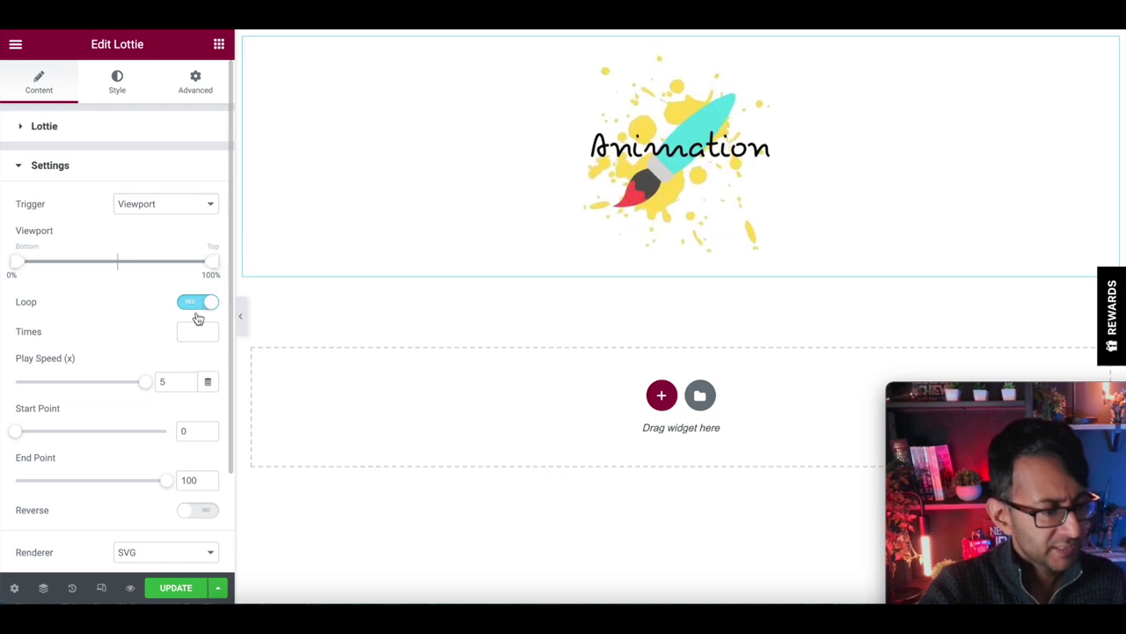
left_click_drag(146, 387, 93, 392)
double_click(167, 381)
type("1.3")
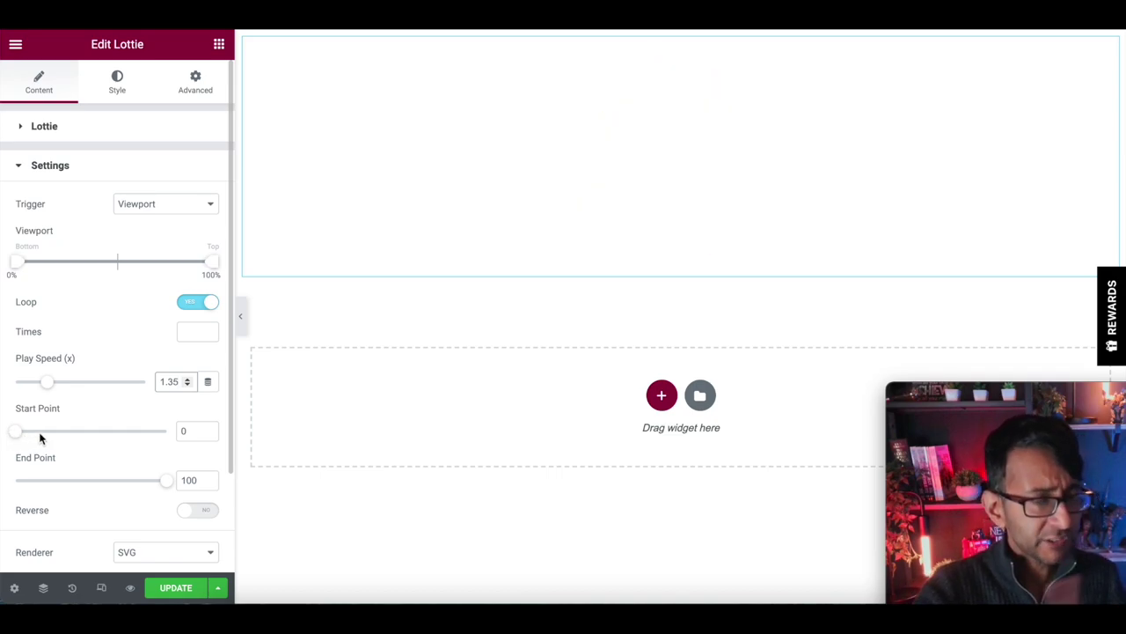
scroll(136, 448, "down", 1)
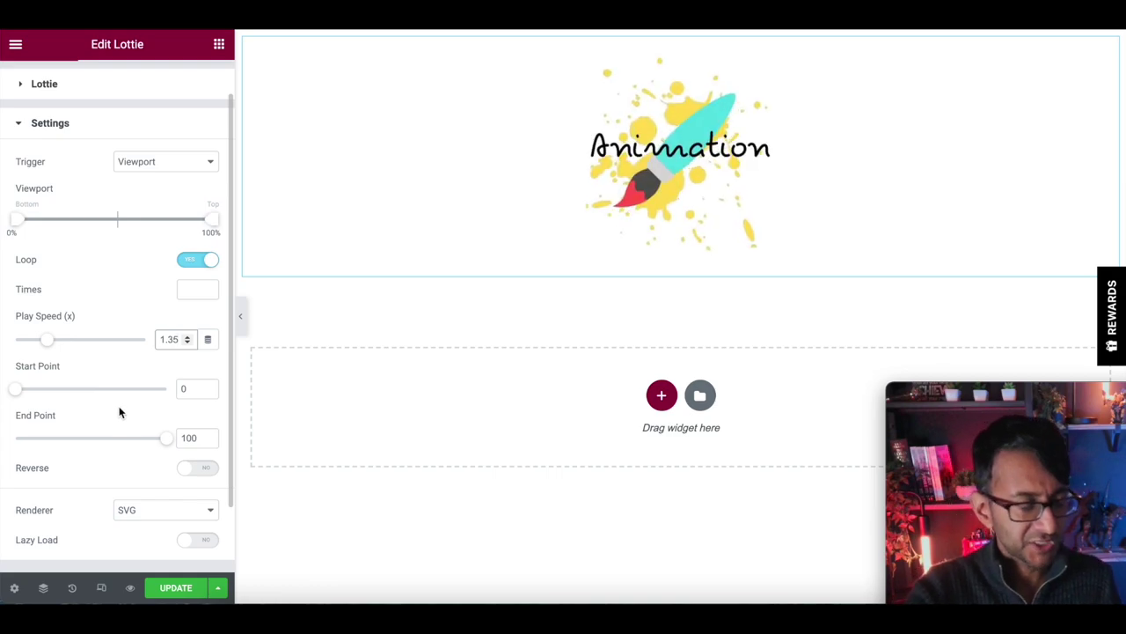
scroll(130, 430, "up", 1)
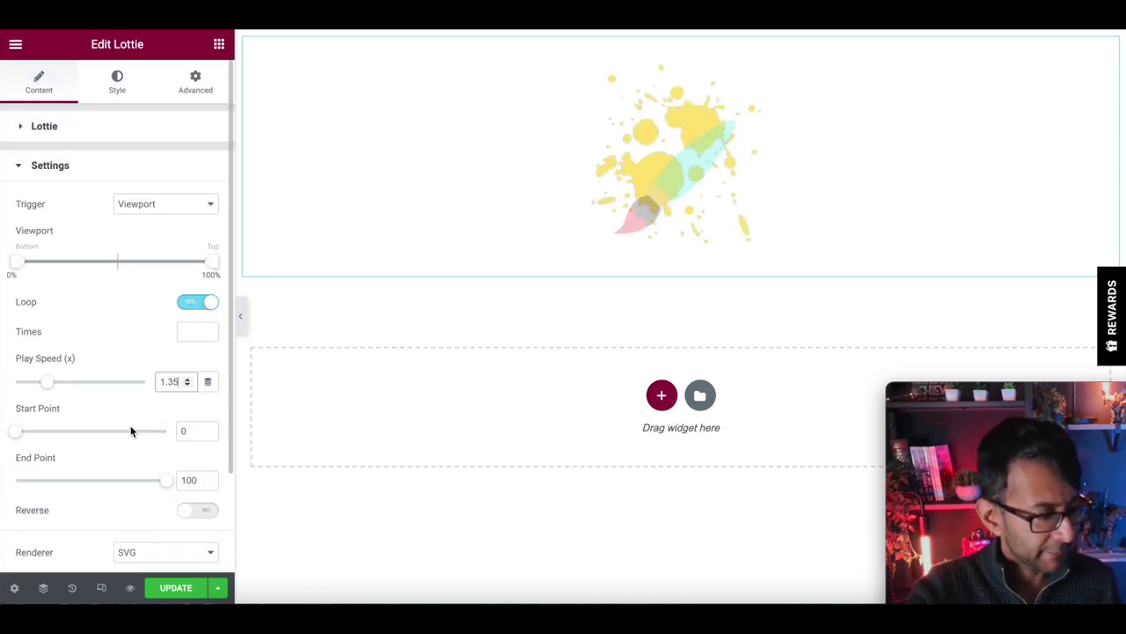
Switch the Lottie Reverse toggle to YES so the animation plays backward.
left_click(202, 510)
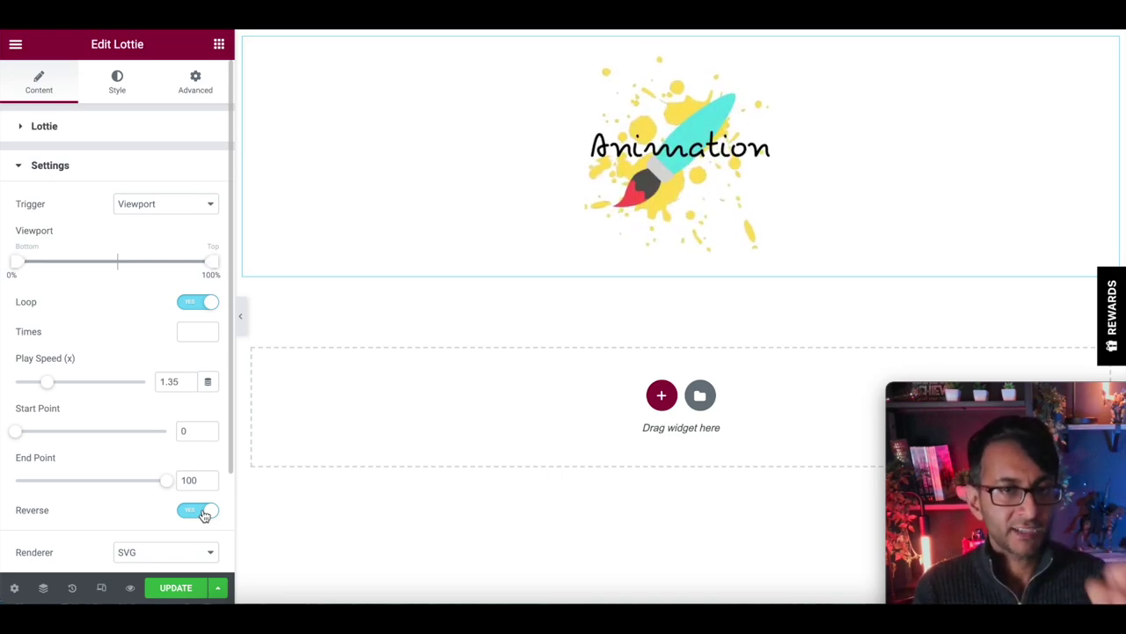
scroll(180, 462, "down", 2)
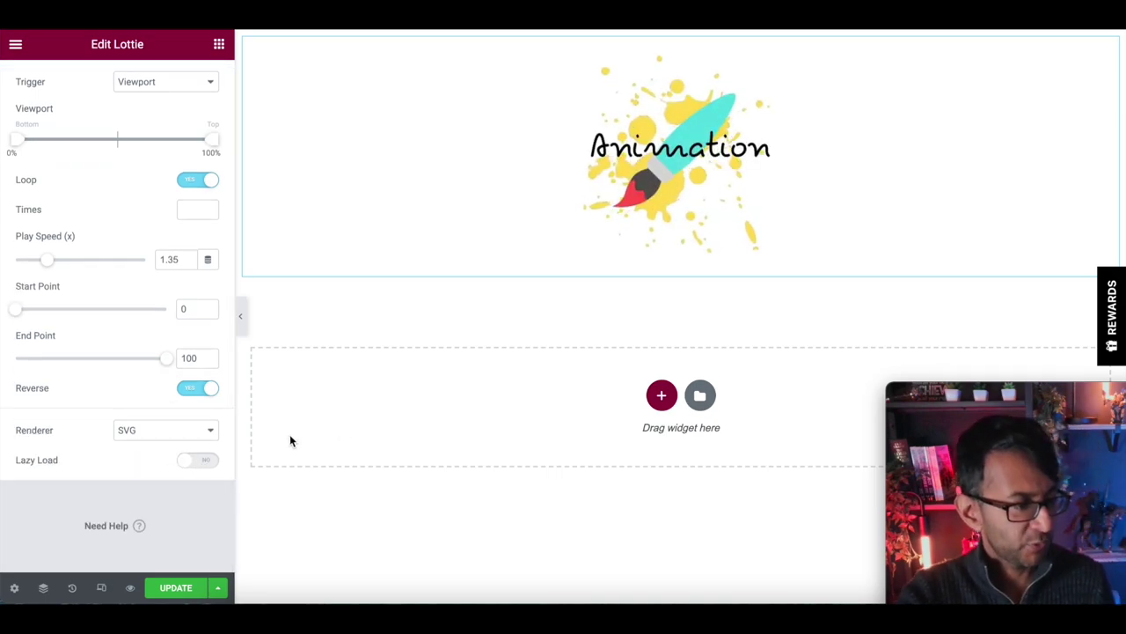
scroll(214, 422, "up", 2)
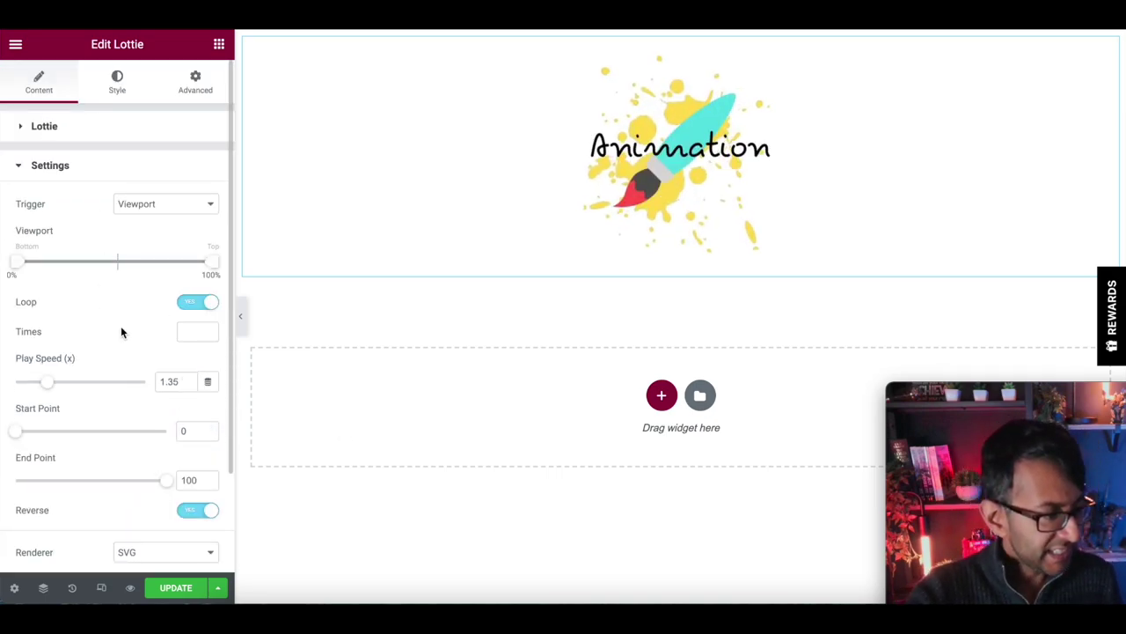
scroll(122, 332, "down", 2)
scroll(166, 435, "up", 2)
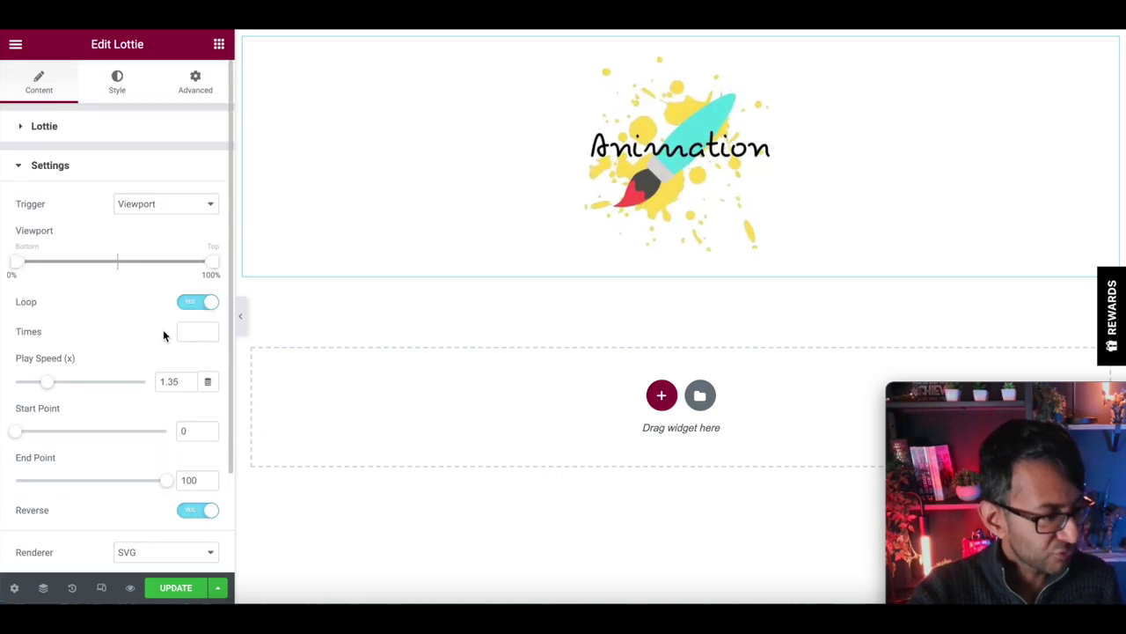
Test the Lottie Trigger set to On Click, then On Hover.
left_click(171, 207)
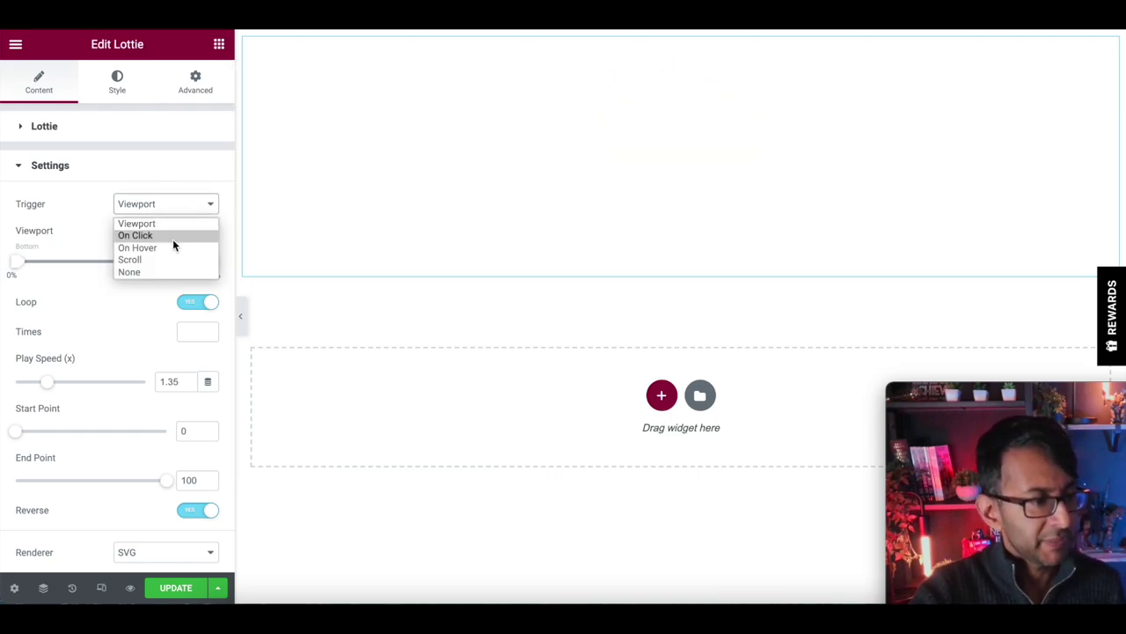
left_click(172, 237)
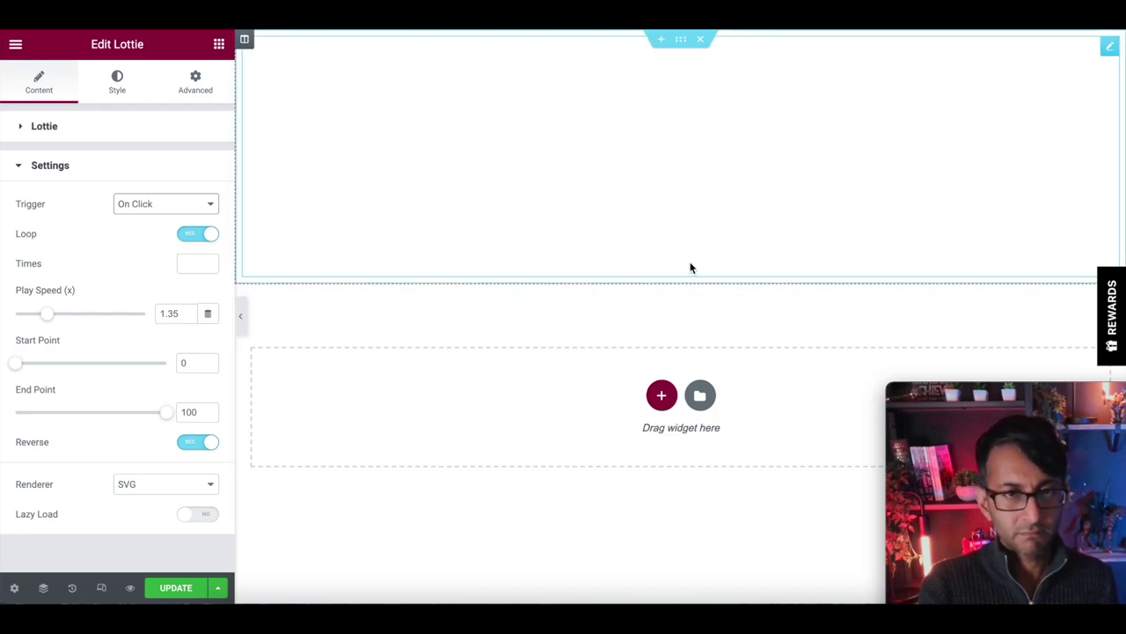
left_click(668, 149)
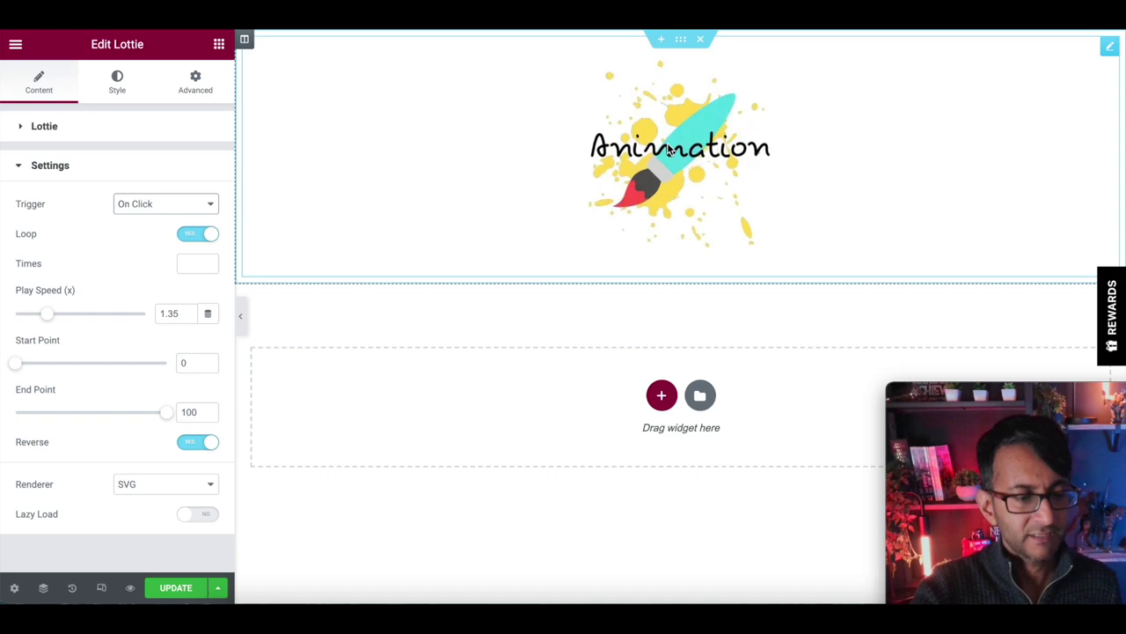
left_click(176, 209)
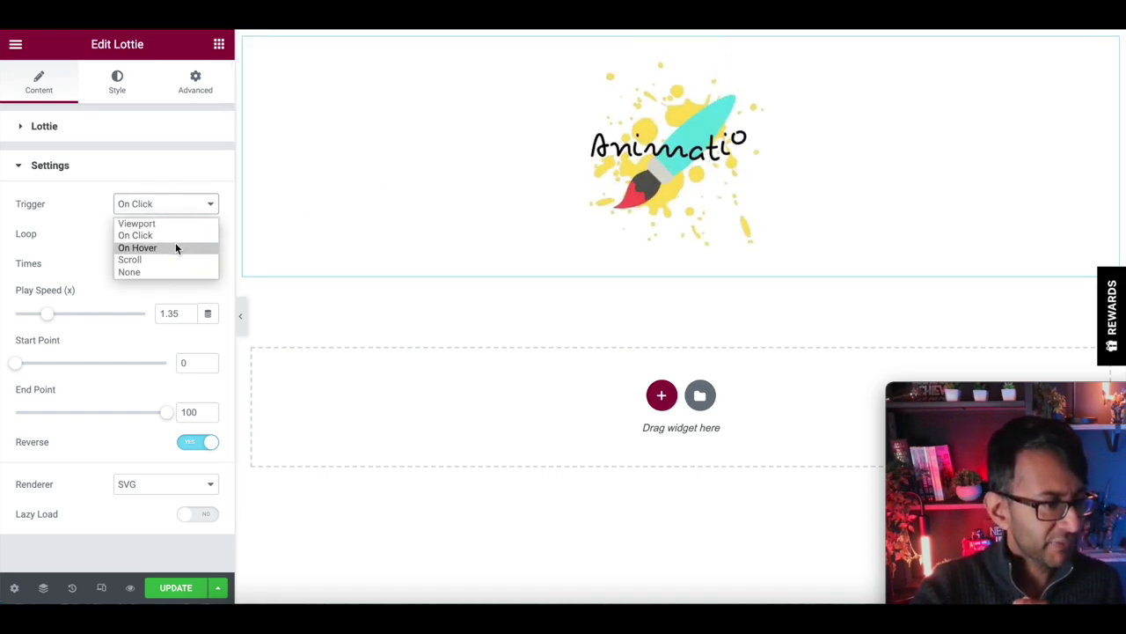
left_click(175, 244)
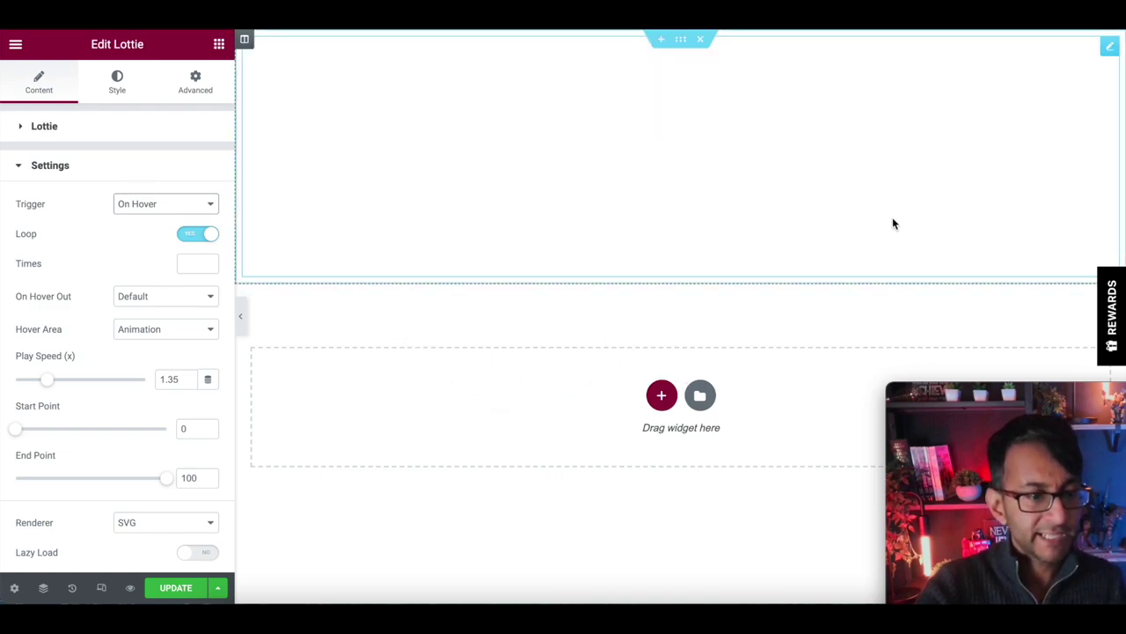
mouse_move(613, 159)
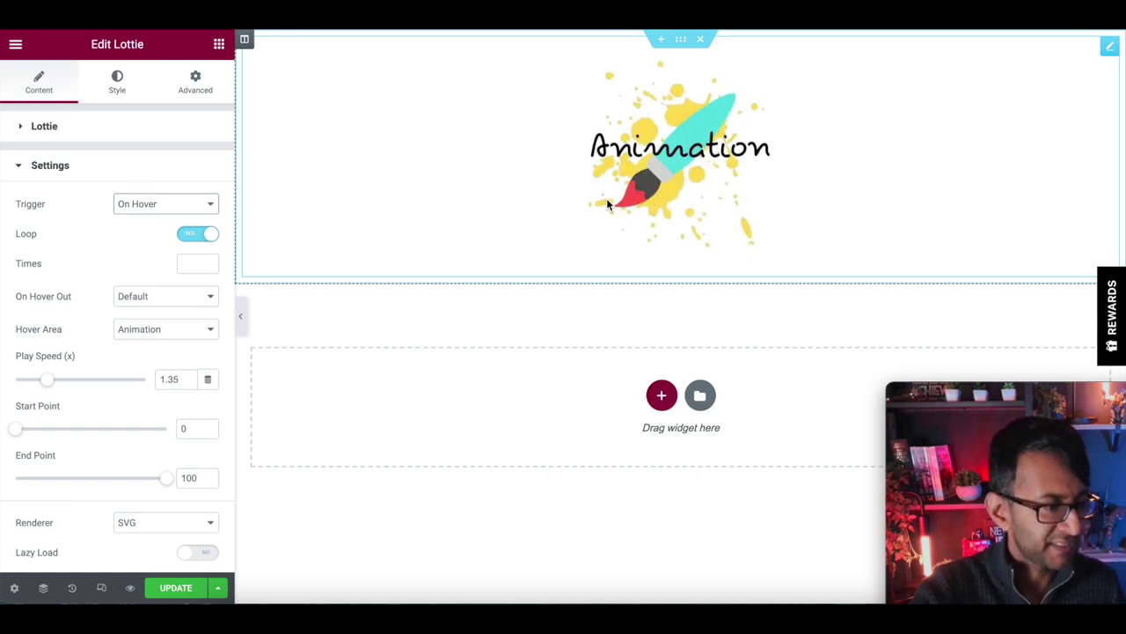
Try Trigger None, settle on Viewport, update the page and preview it live.
left_click(165, 204)
left_click(176, 271)
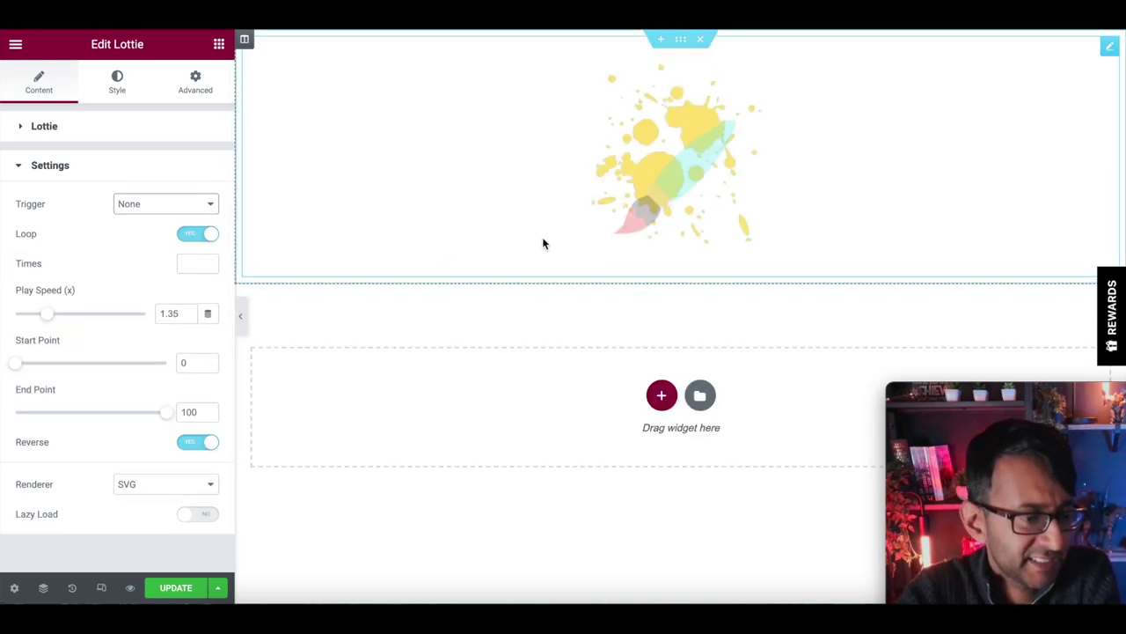
left_click(166, 206)
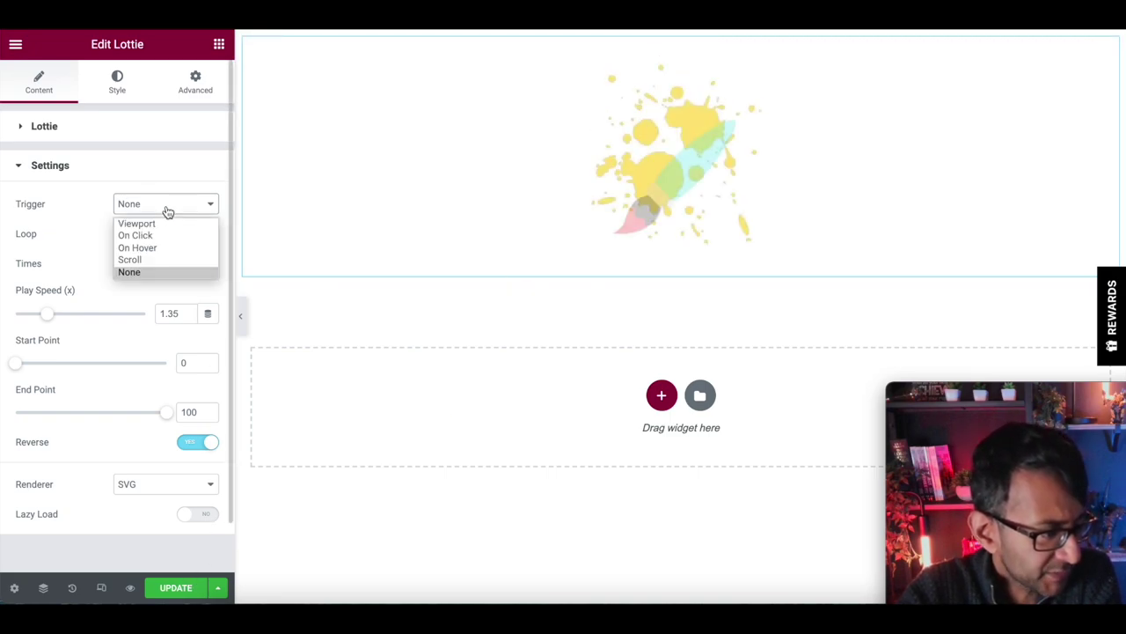
left_click(161, 223)
left_click(175, 589)
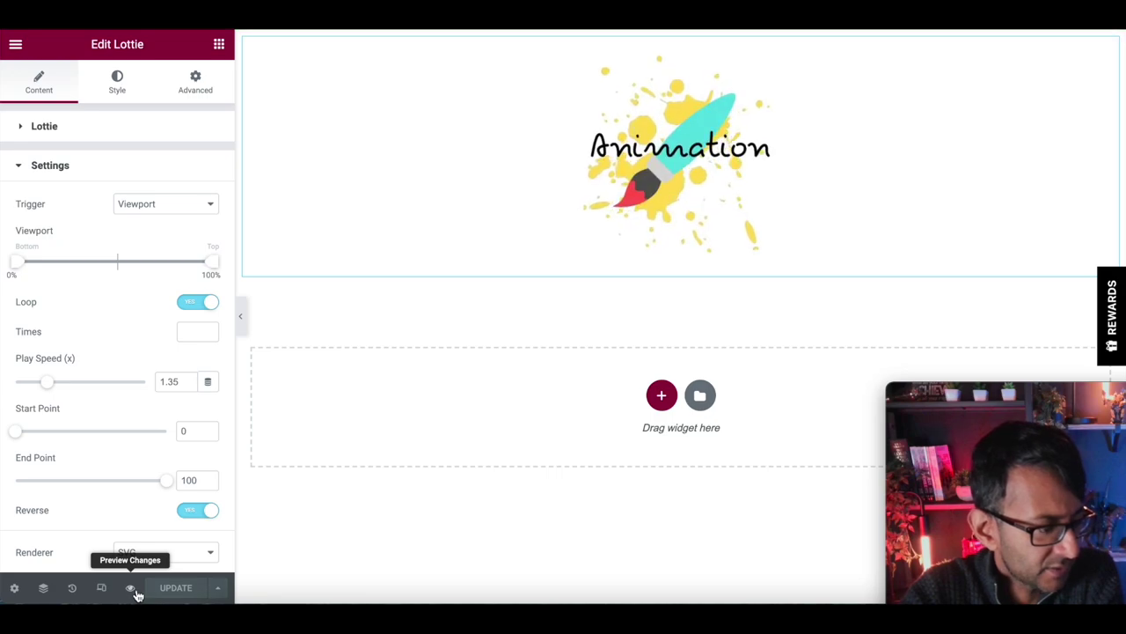
left_click(131, 588)
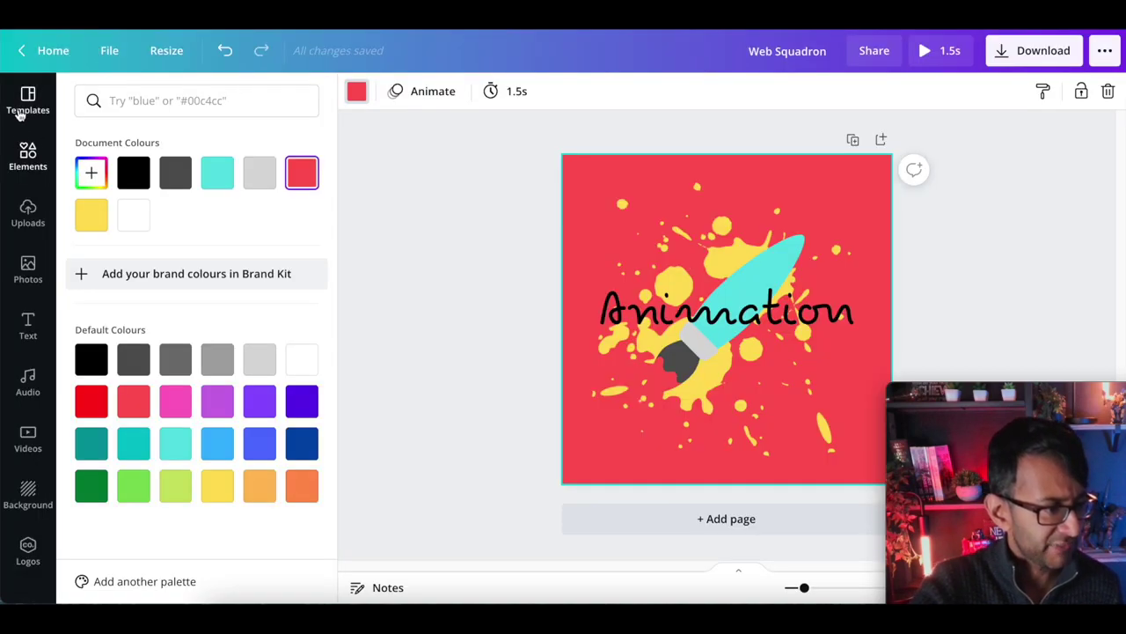
Search Canva Elements for 'circle' and filter the results to animated elements.
left_click(28, 159)
left_click(194, 99)
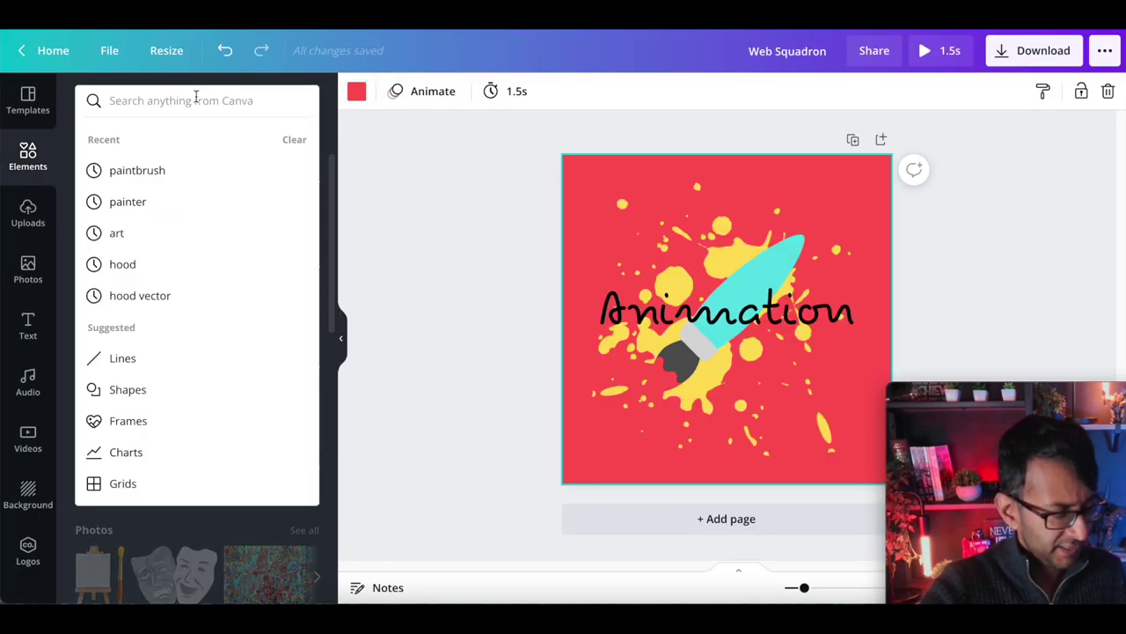
type("circle")
key("Return")
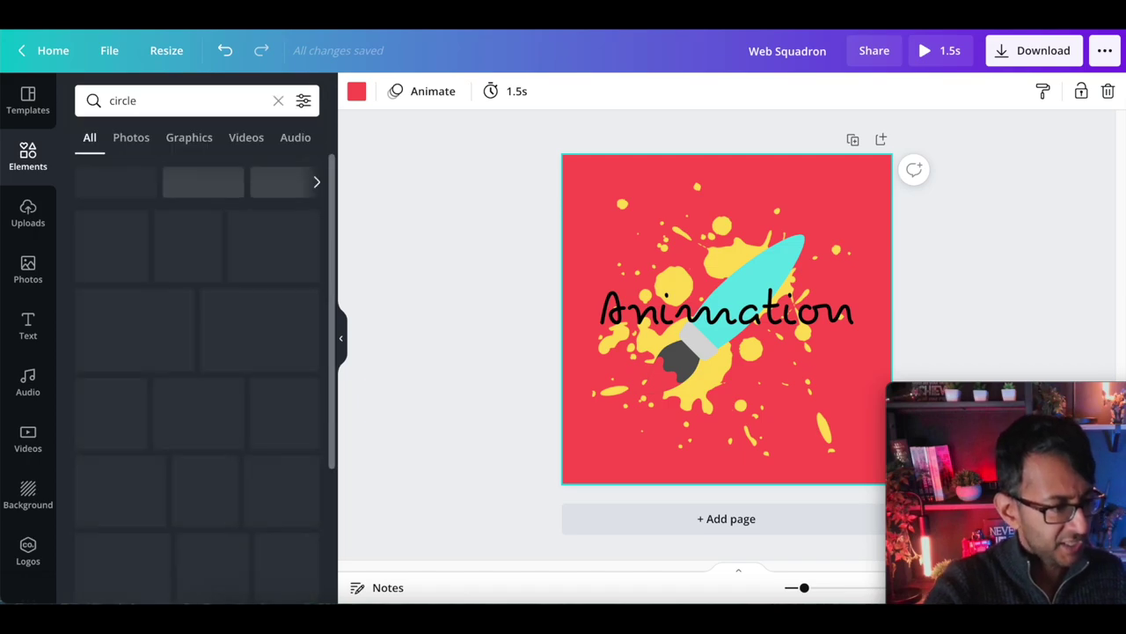
left_click(299, 103)
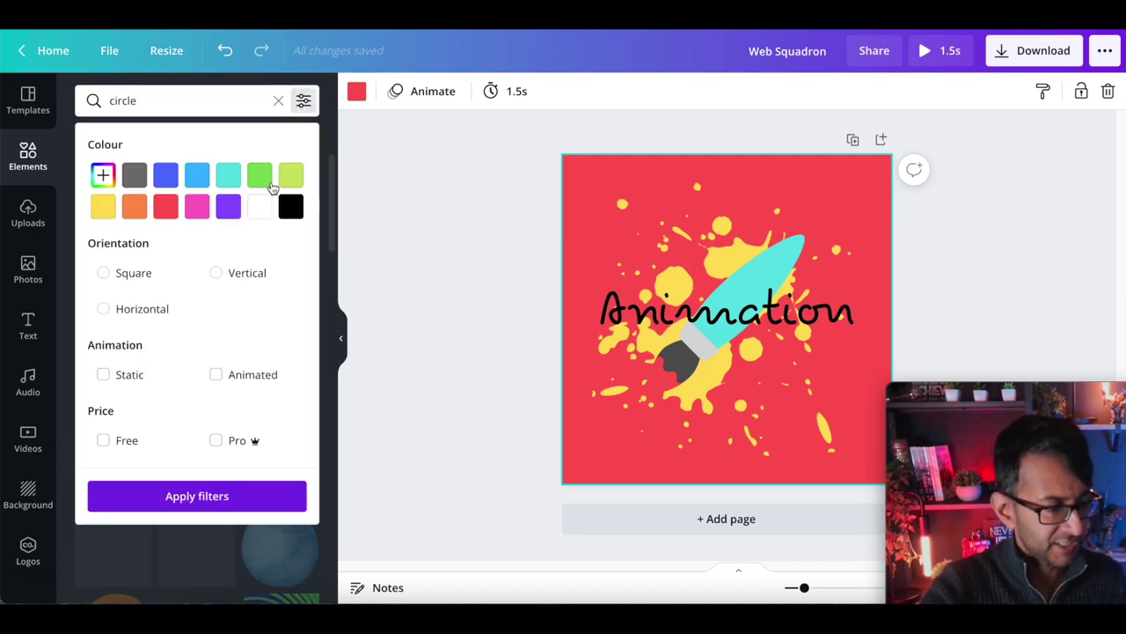
left_click(222, 382)
left_click(221, 495)
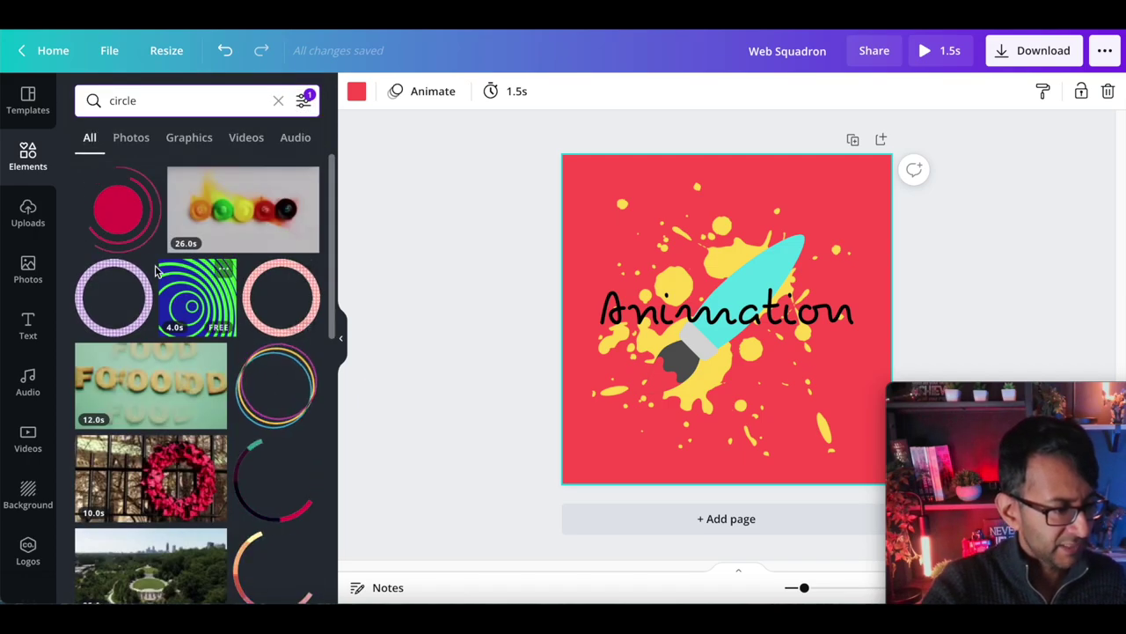
Add the teal dotted animated circle to the design, then clear the search.
scroll(219, 359, "down", 1)
scroll(204, 471, "down", 5)
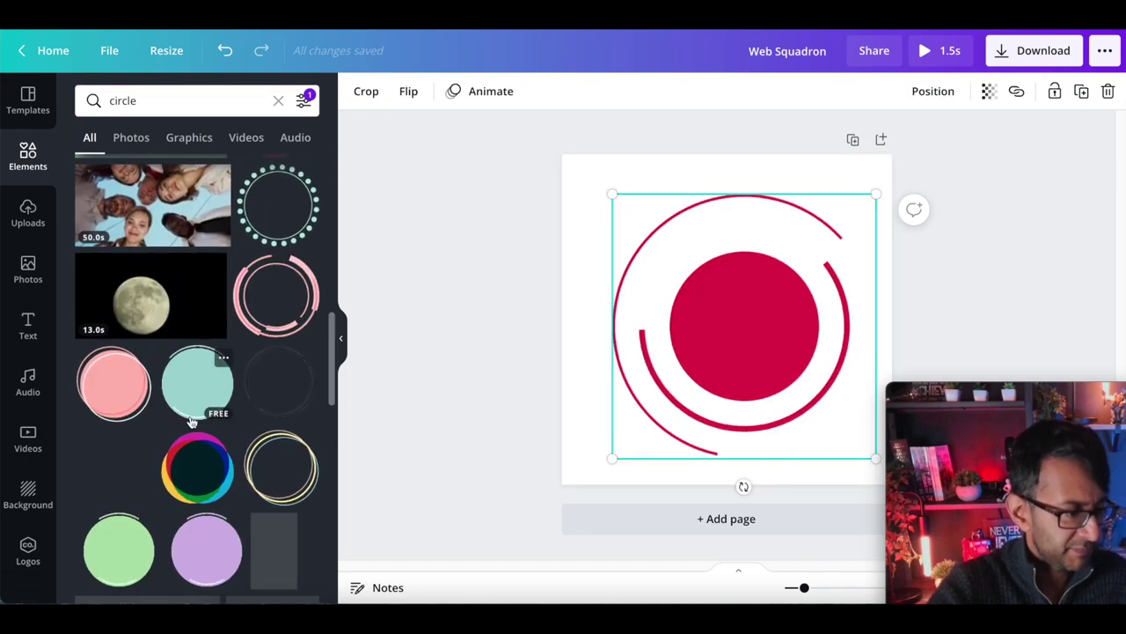
left_click_drag(278, 202, 739, 378)
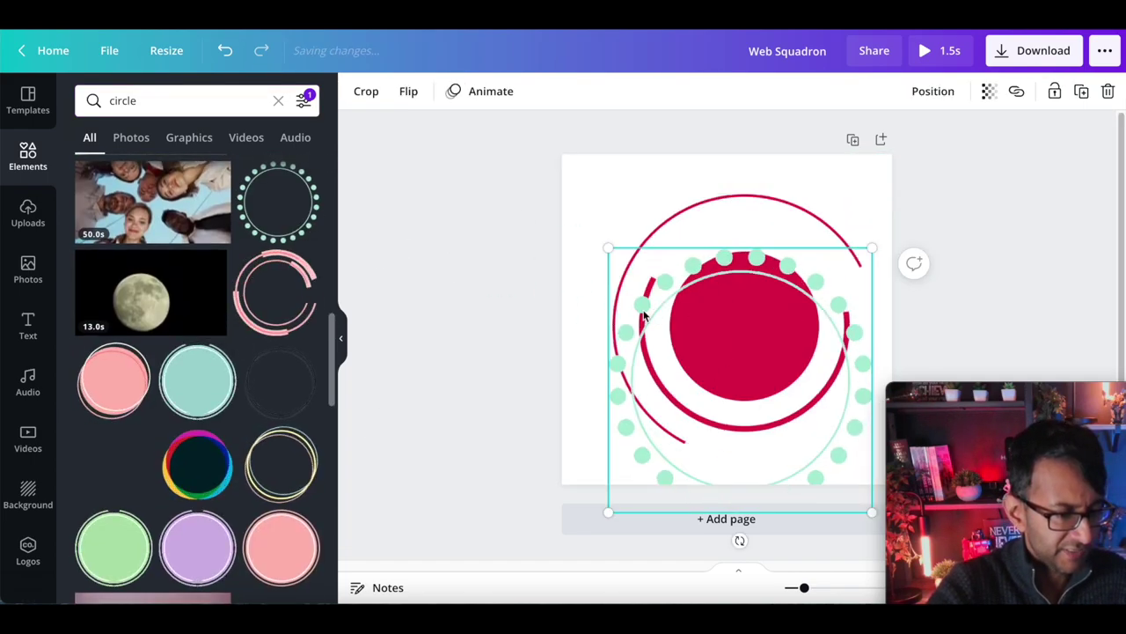
scroll(290, 423, "down", 10)
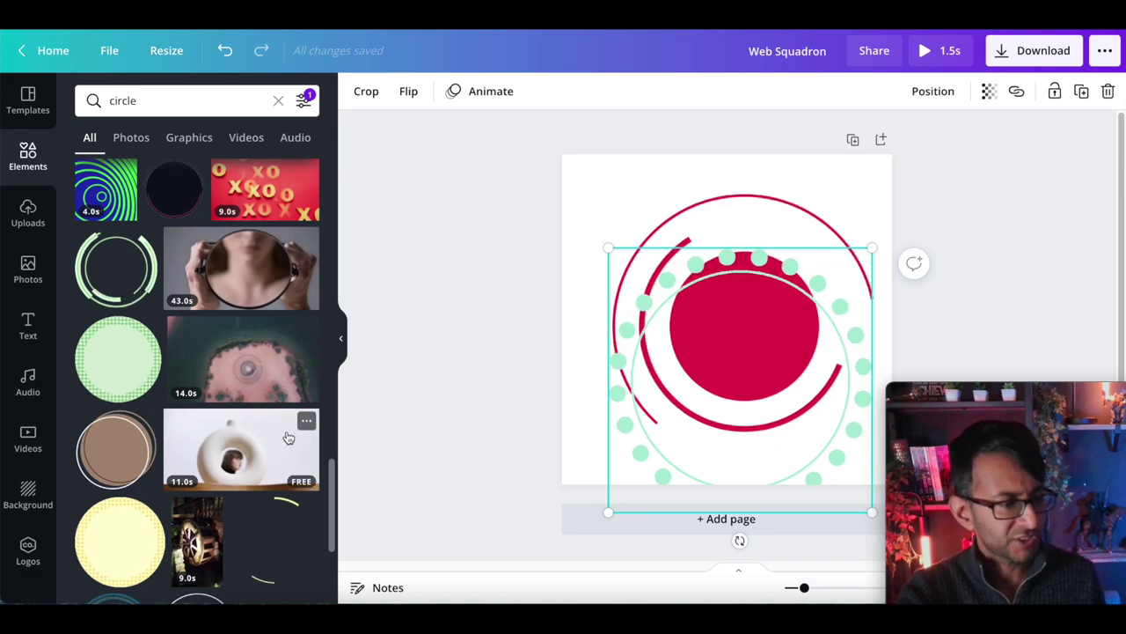
left_click(79, 98)
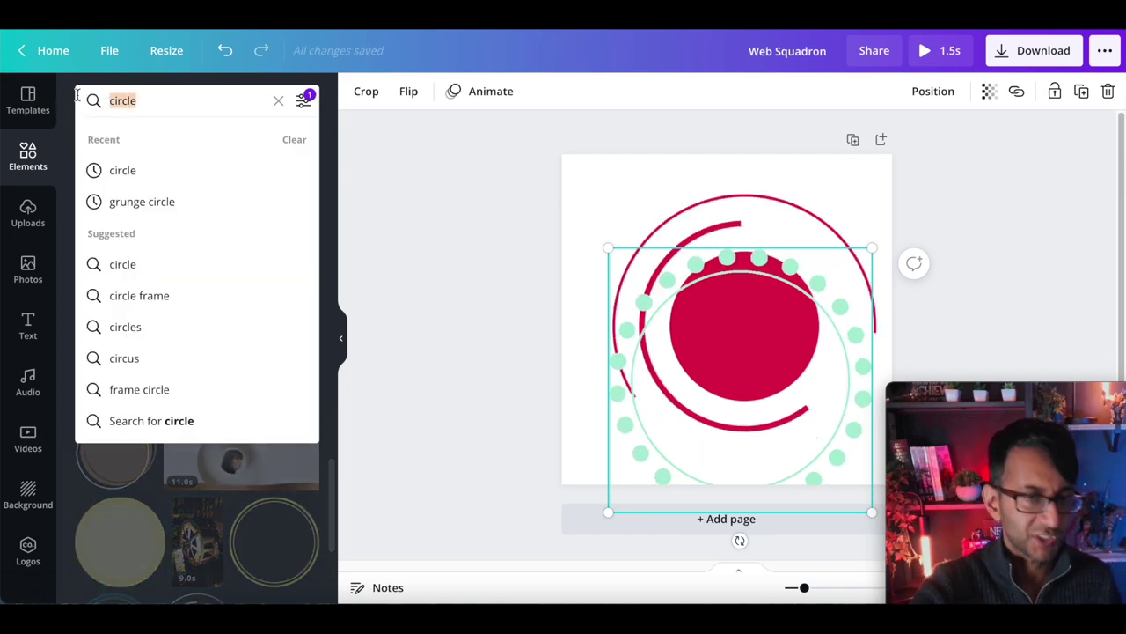
key("Escape")
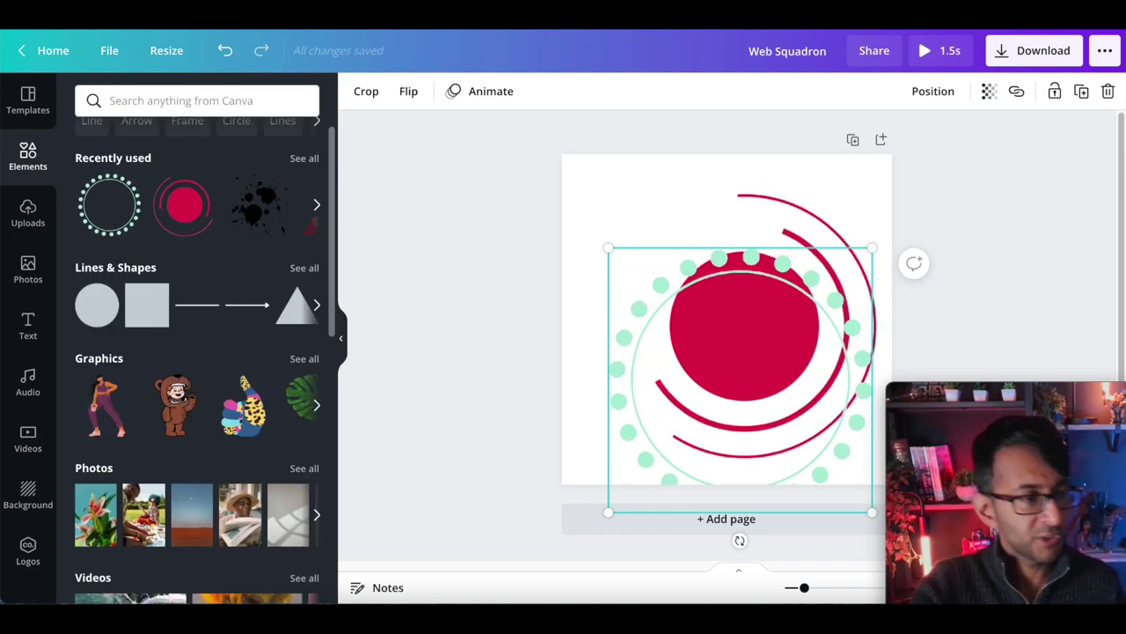